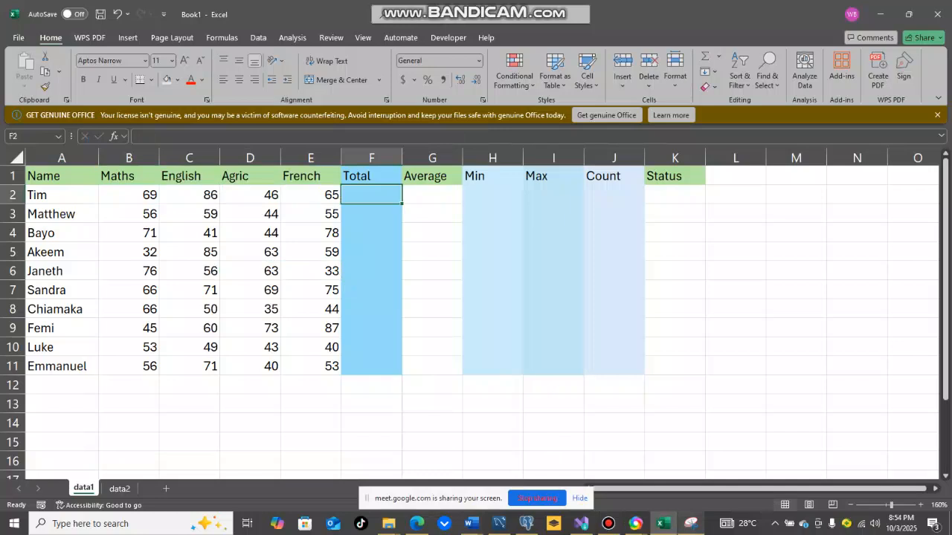
Switch to Snipping Tool, draw a check mark beside Randbetween in the handwritten function list, and return to Excel
click(690, 523)
mouse_move(211, 74)
mouse_down()
mouse_move(217, 85)
mouse_move(243, 60)
mouse_up()
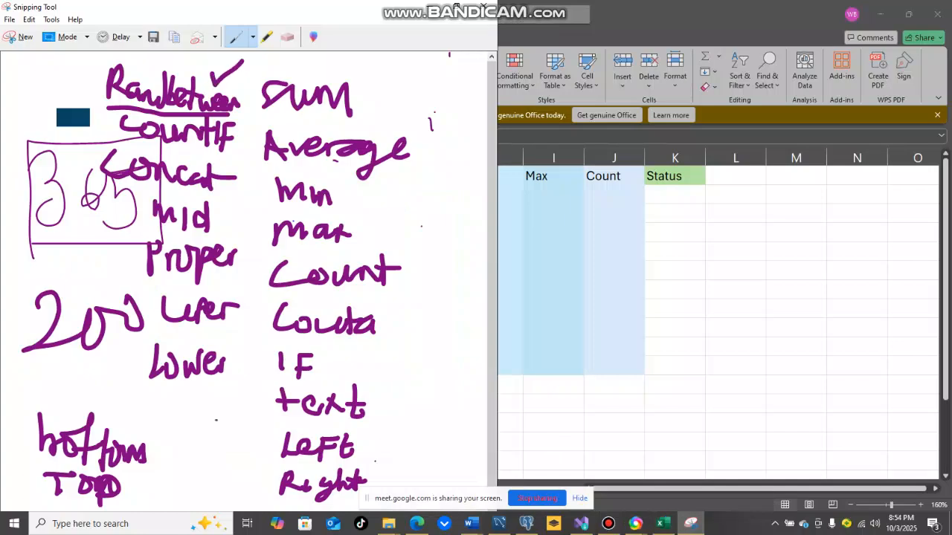
key(alt+Tab)
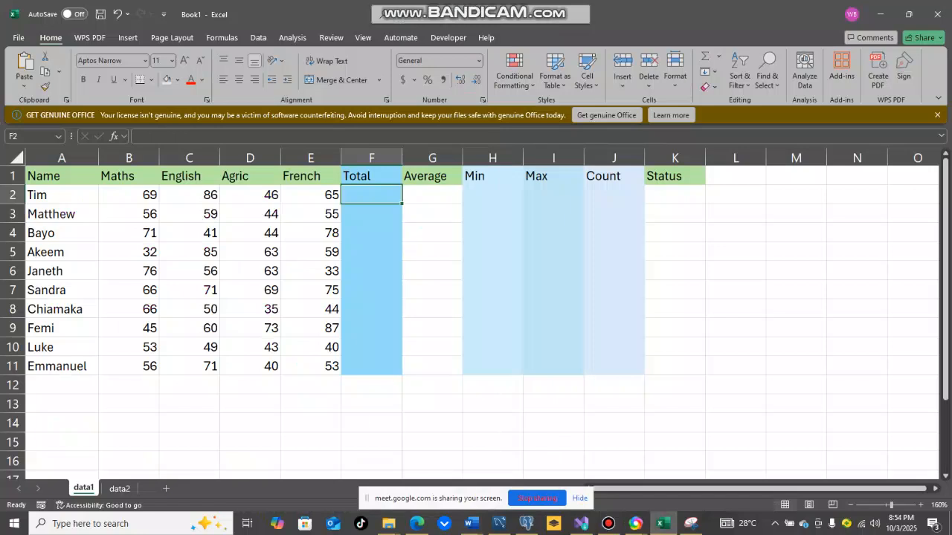
Enter =69+86+46+65 in cell F2 as the first student's total and fill it down to F6
drag(128, 195, 311, 195)
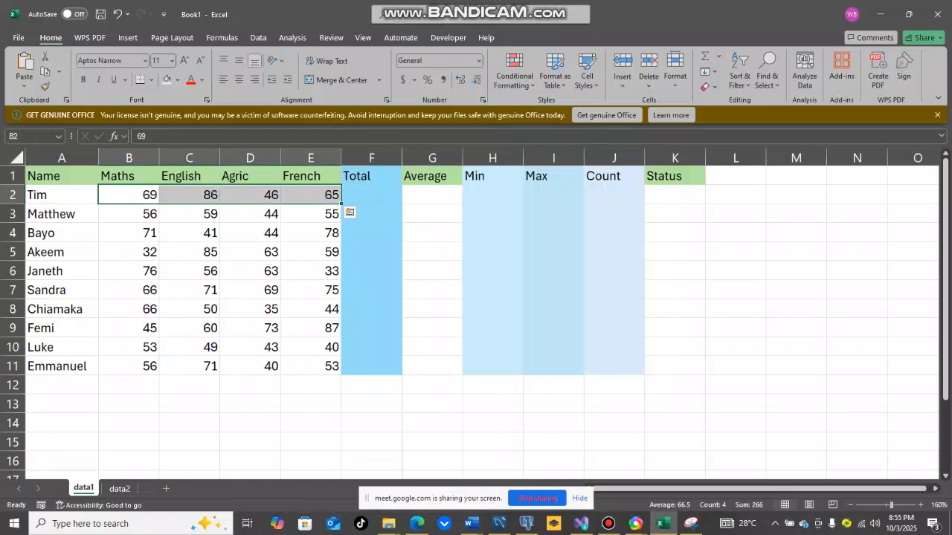
click(371, 195)
text(=)
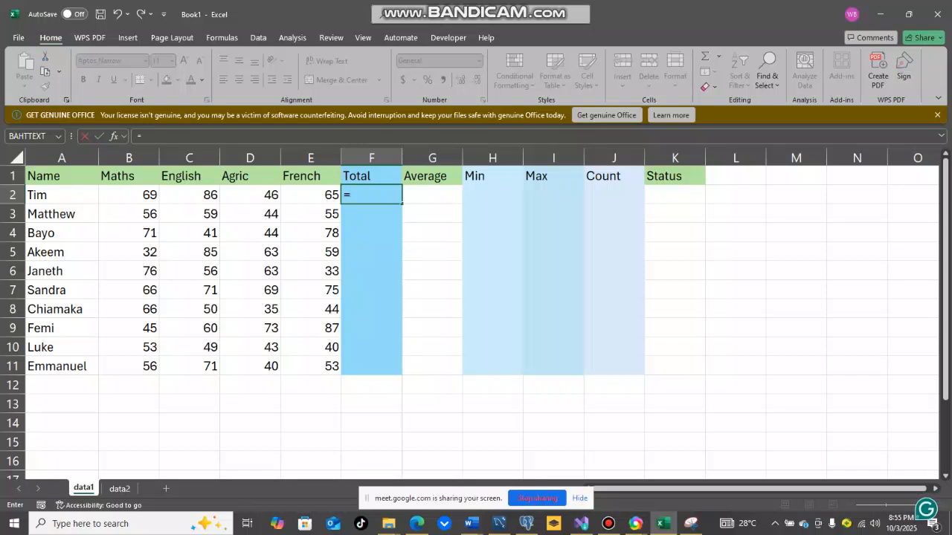
text(69+86+)
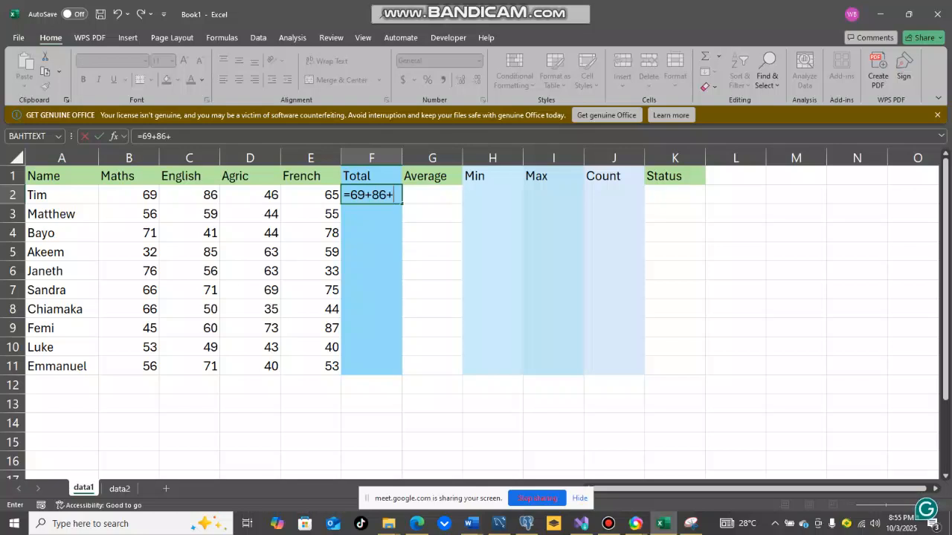
text(46)
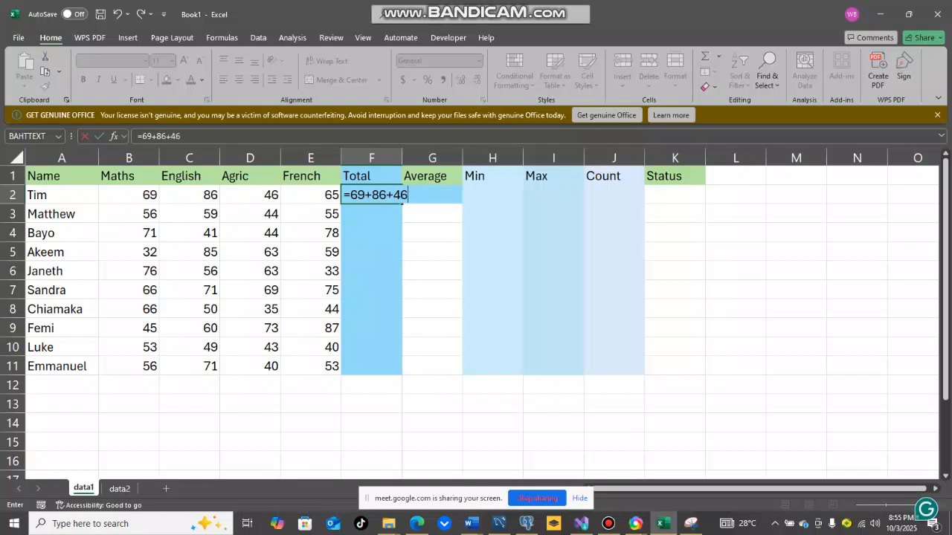
text(+65)
key(ctrl+Return)
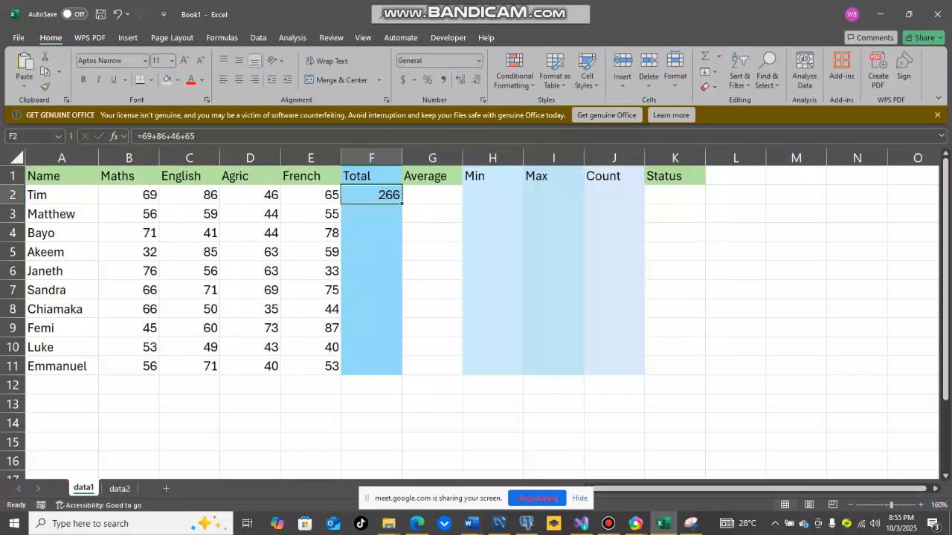
drag(402, 204, 402, 275)
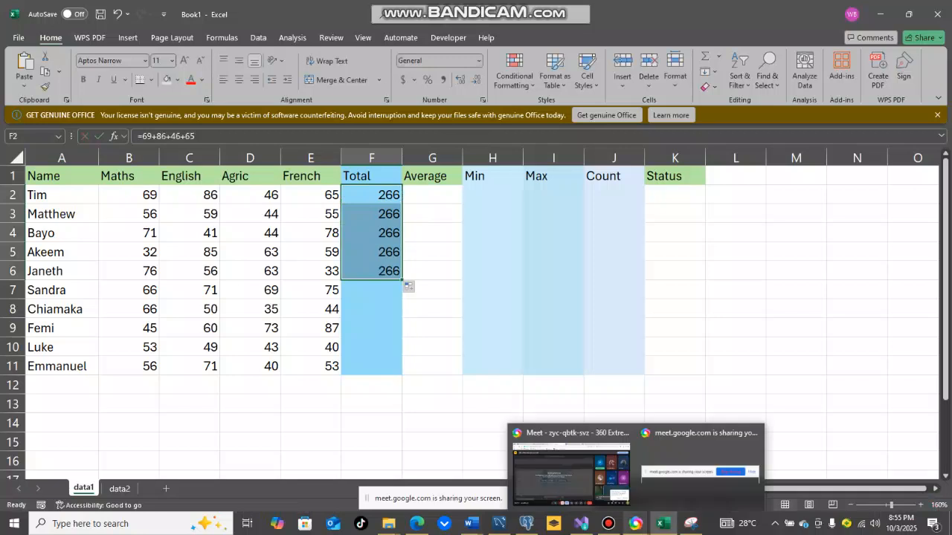
Switch to the Google Meet call, dismiss the call-ending notice and the raised-hand notification, and return to Excel
mouse_move(608, 524)
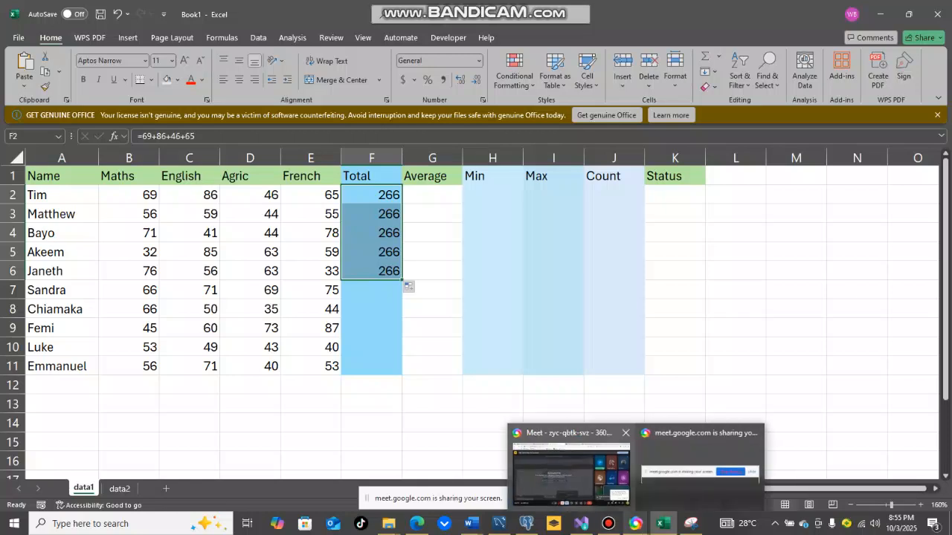
click(557, 461)
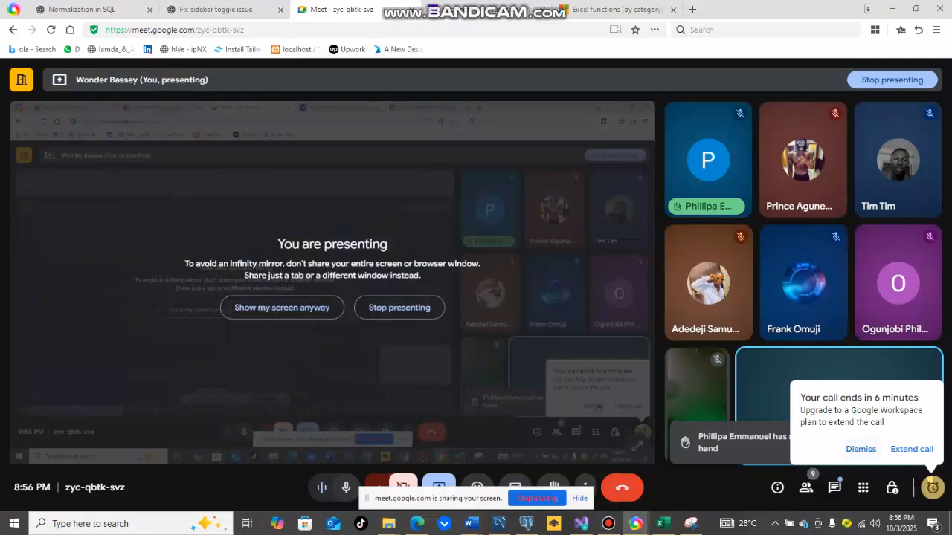
click(861, 449)
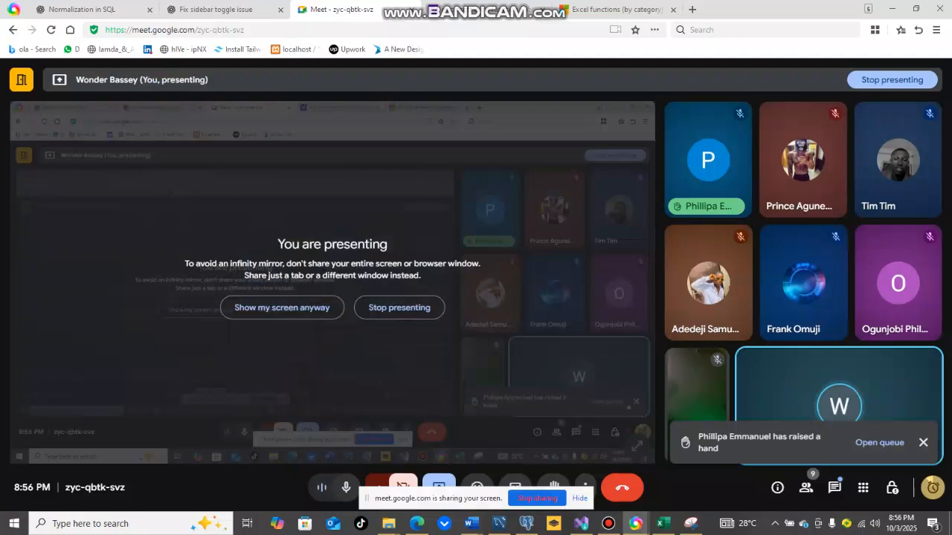
click(923, 443)
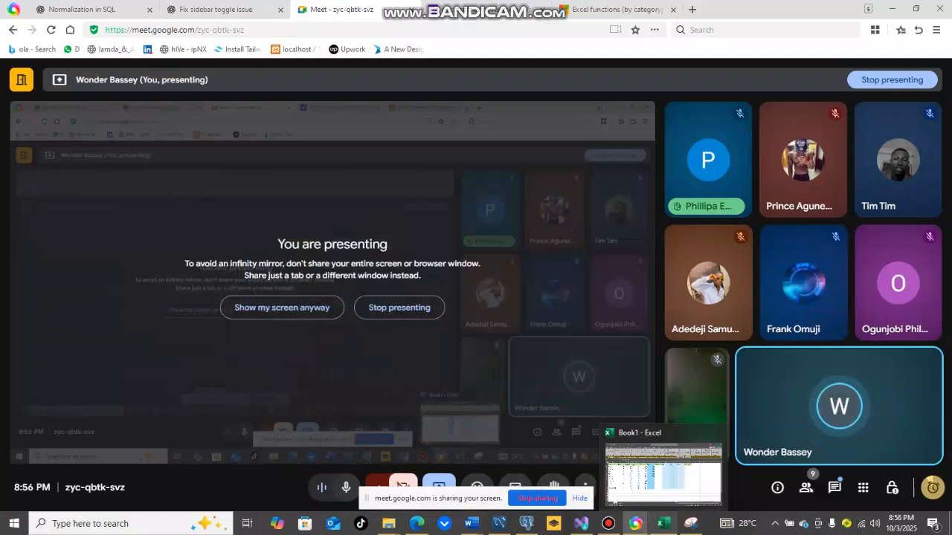
click(660, 523)
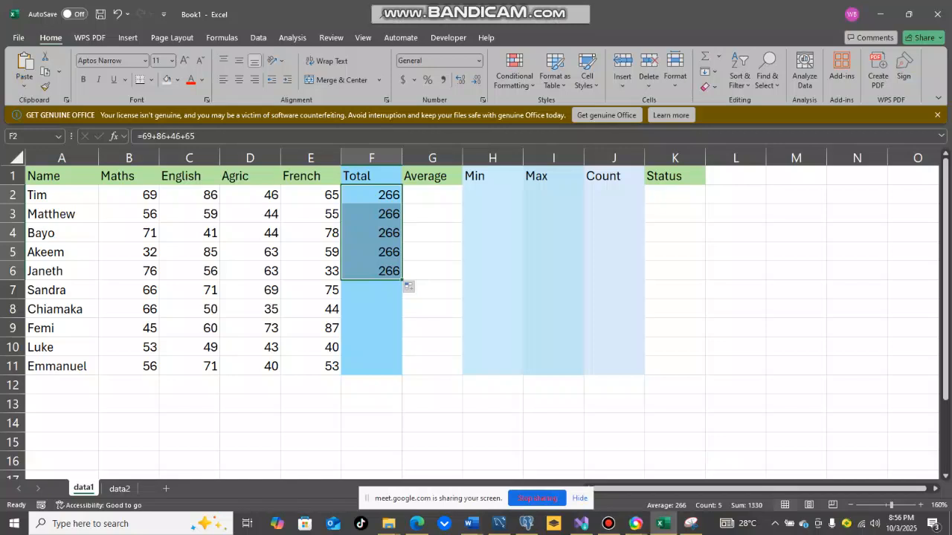
Clear the hard-coded totals from cells F2:F6
click(690, 523)
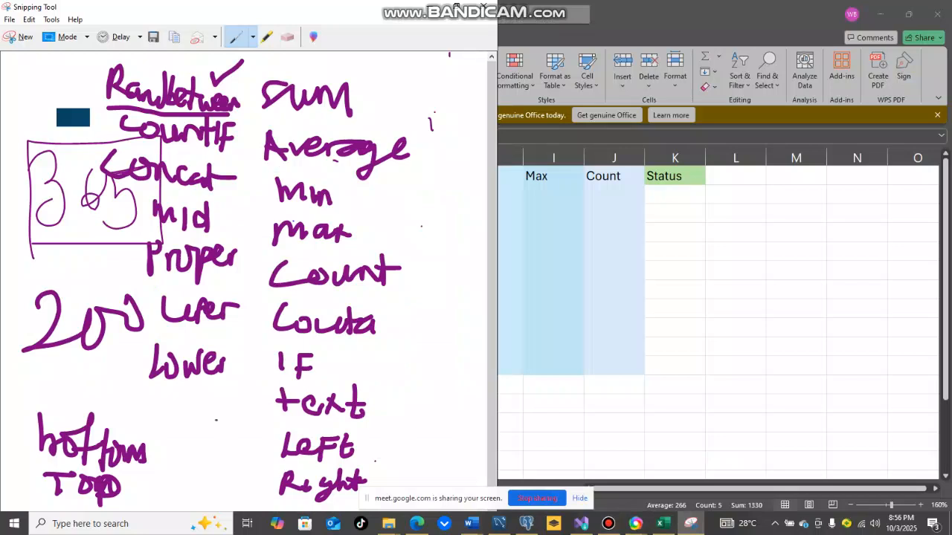
click(431, 6)
drag(371, 195, 371, 232)
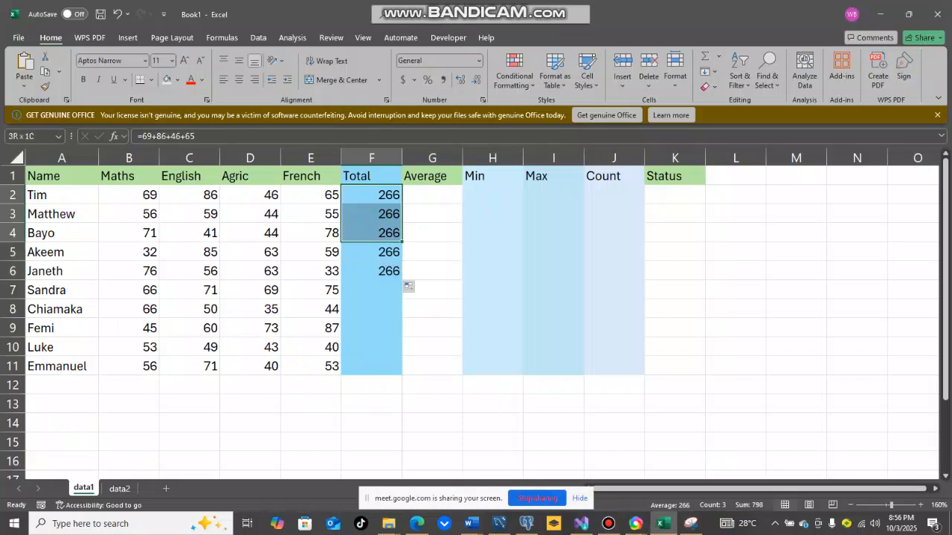
click(371, 270)
drag(371, 194, 371, 270)
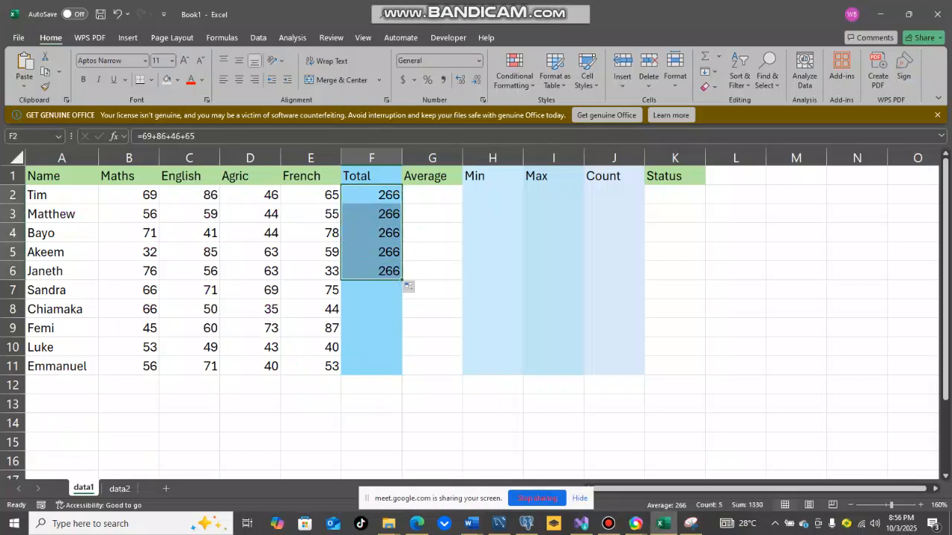
key(Delete)
Total the first student's four subject scores in F2 with =SUM(B2:E2)
text(=)
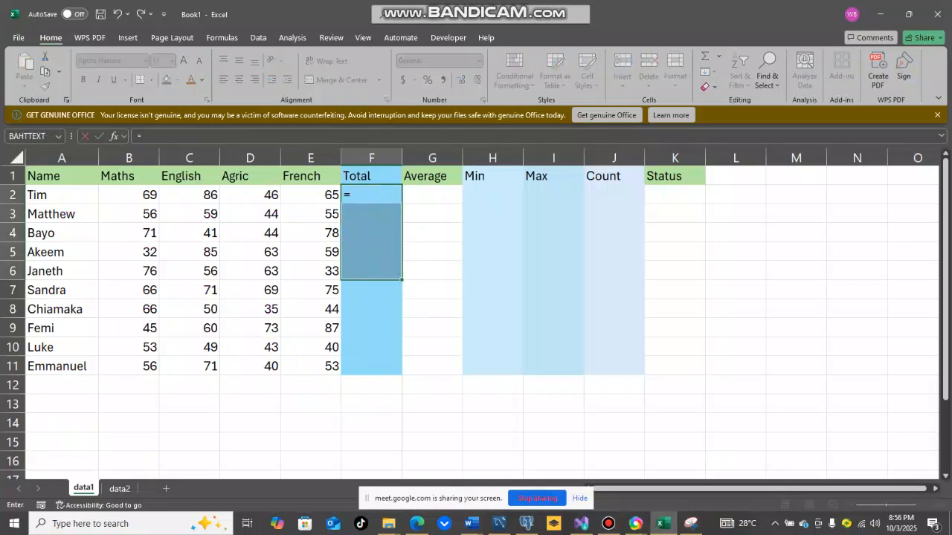
text(sum)
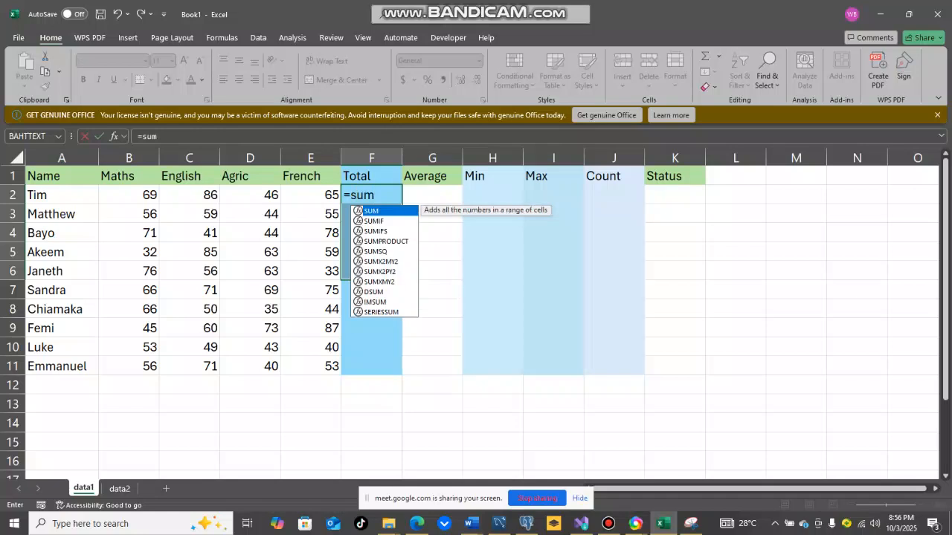
key(Tab)
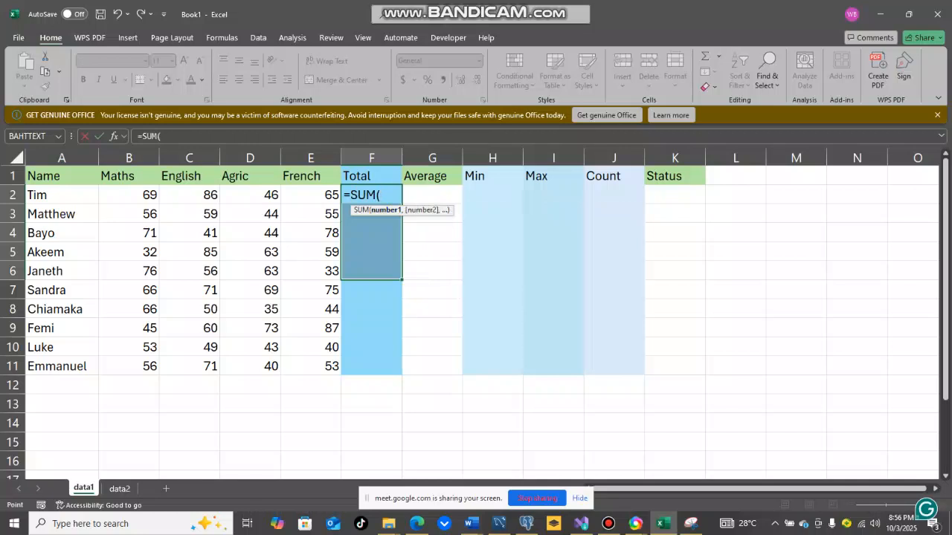
click(129, 194)
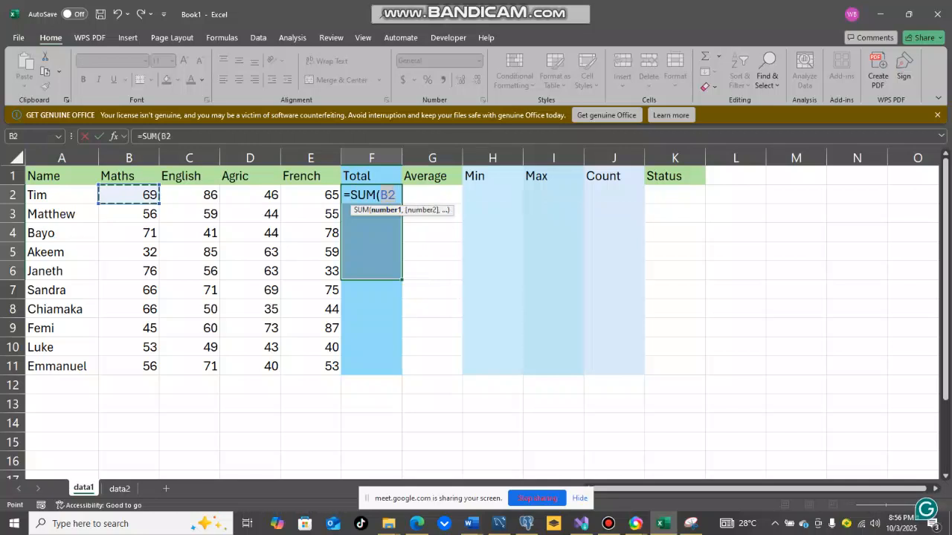
key(shift+Right)
key(shift+Right)
key(shift+Right)
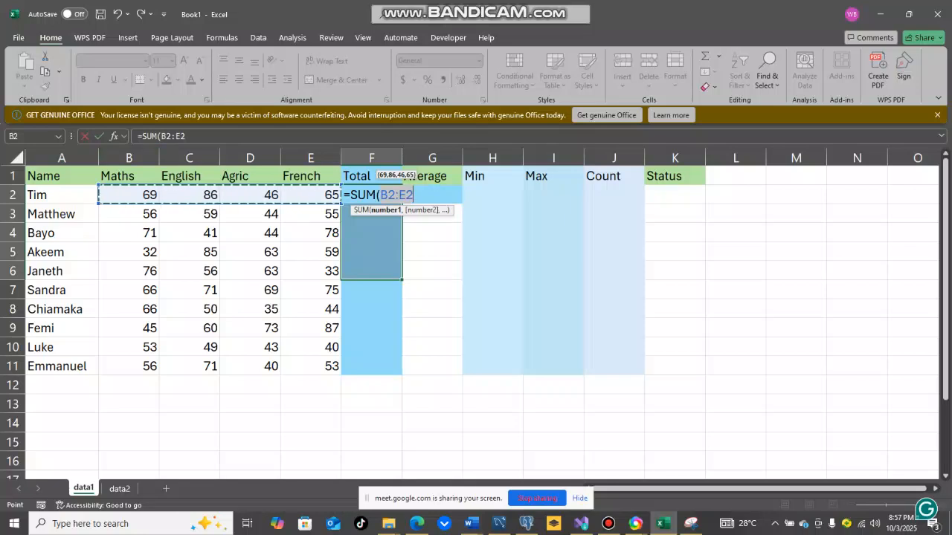
text())
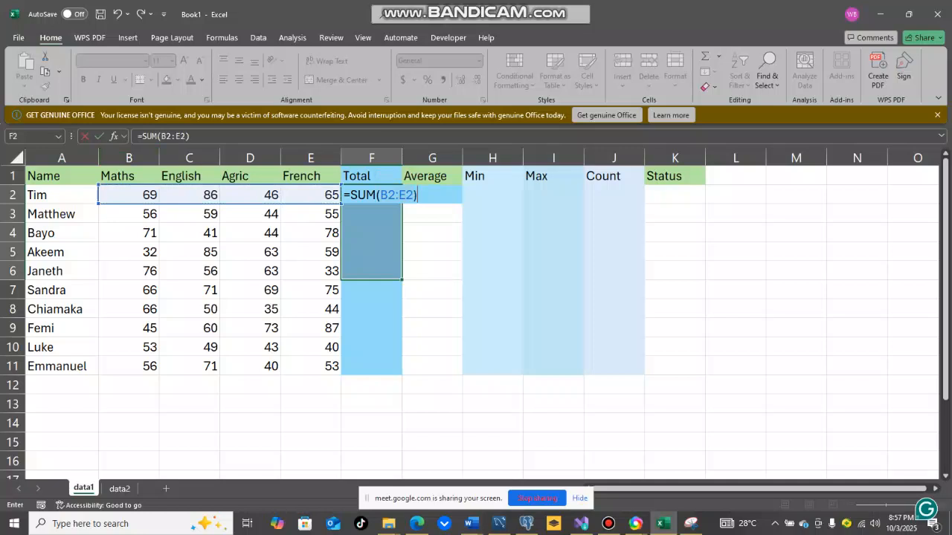
key(Return)
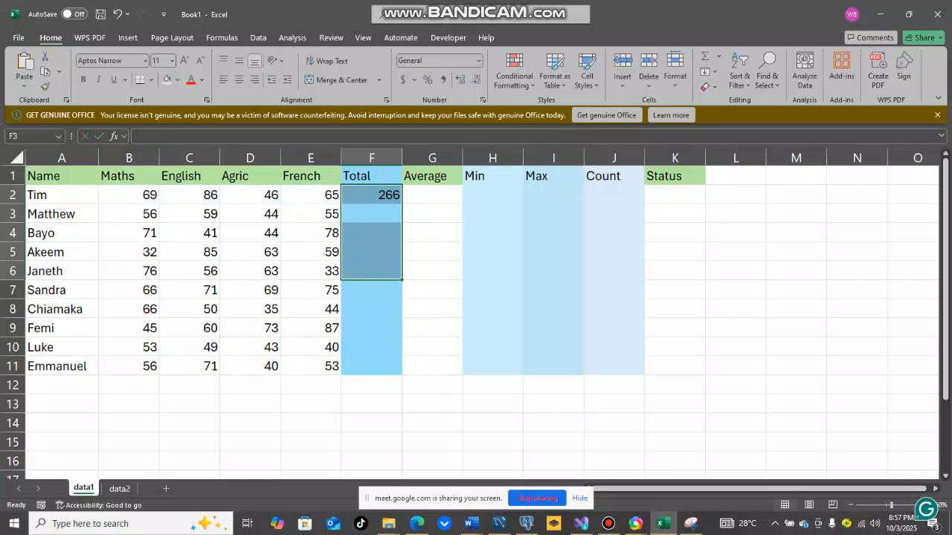
click(371, 195)
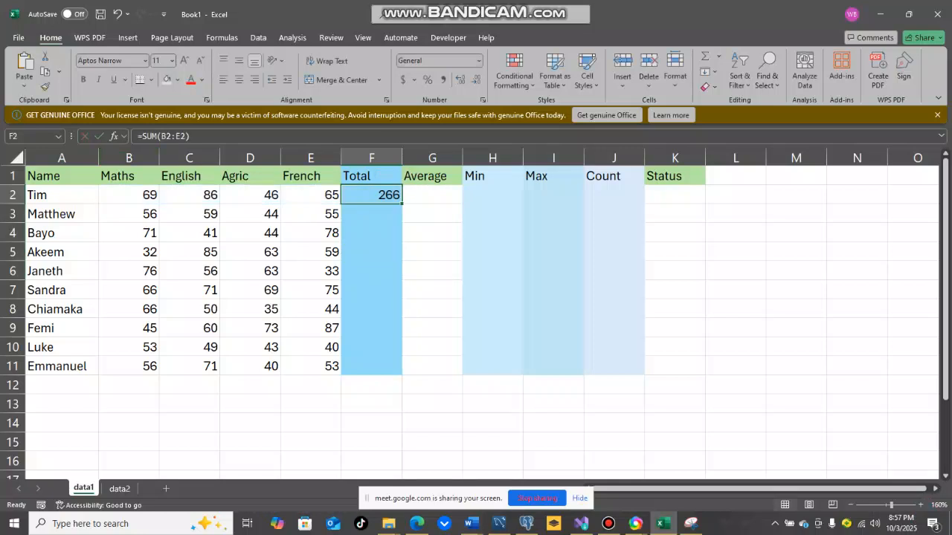
Total the second student's scores in F3 with =SUM(B3:E3)
click(371, 214)
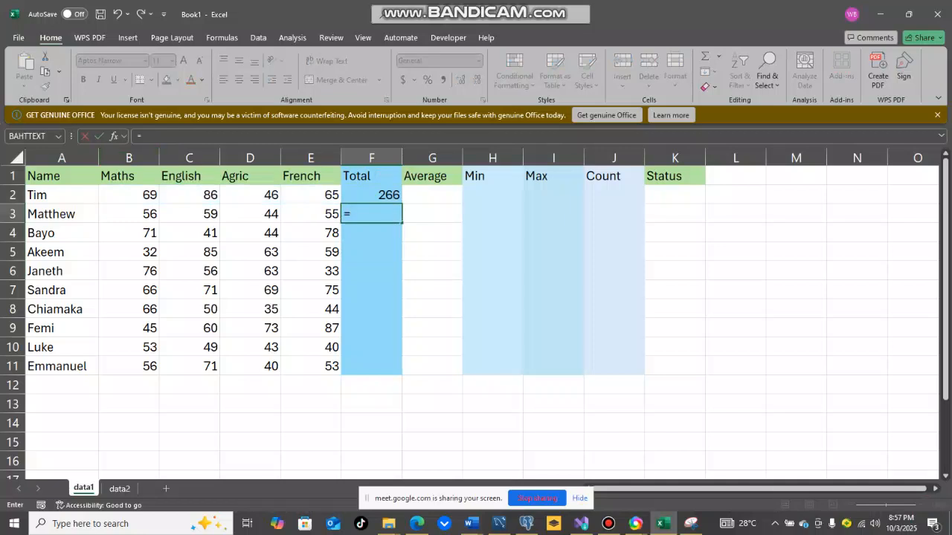
text(sum)
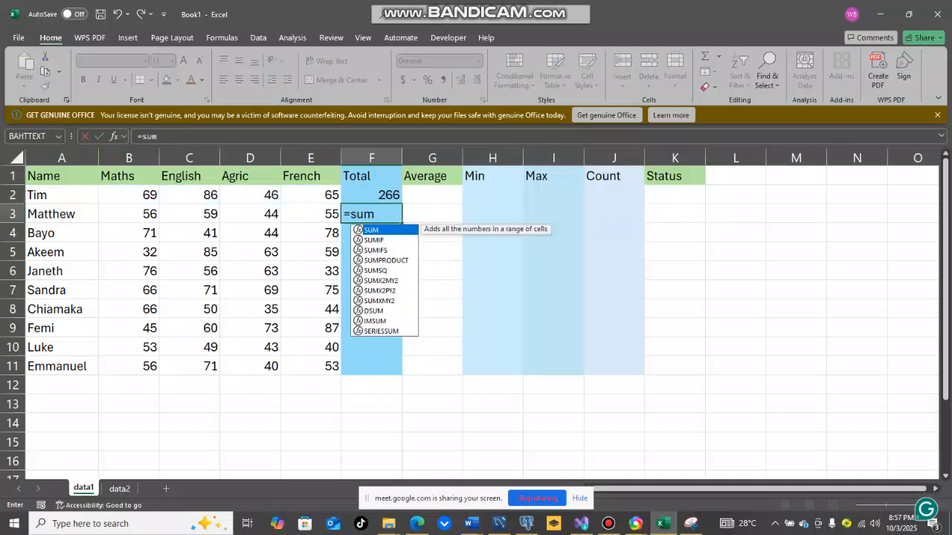
key(Tab)
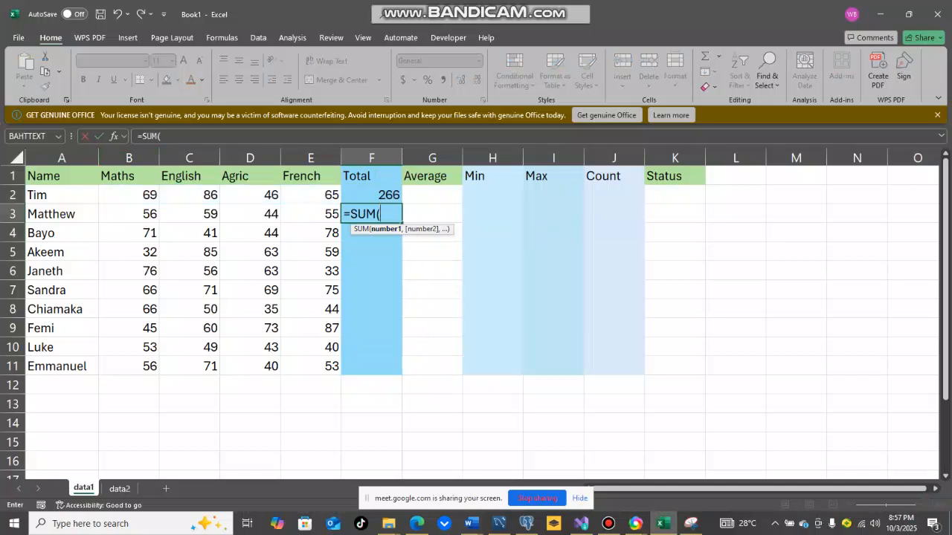
drag(129, 214, 311, 214)
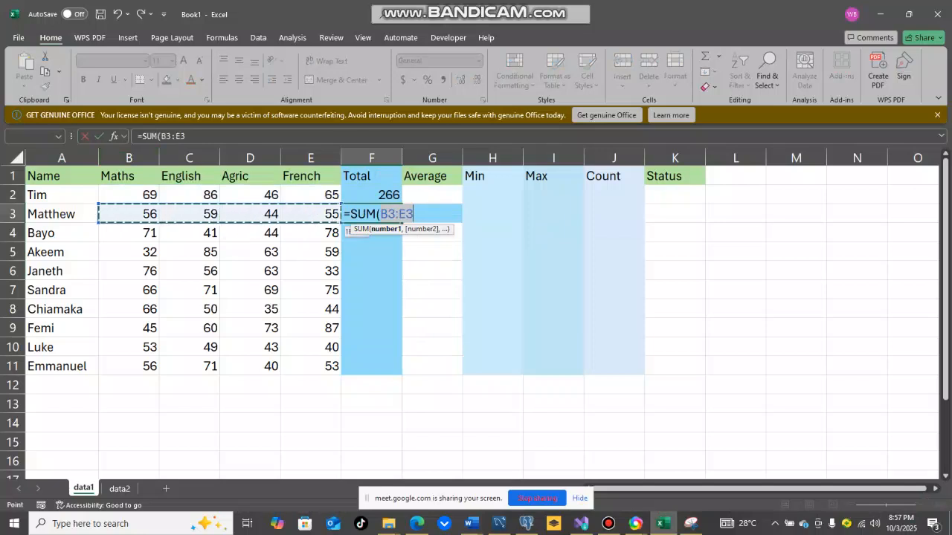
text())
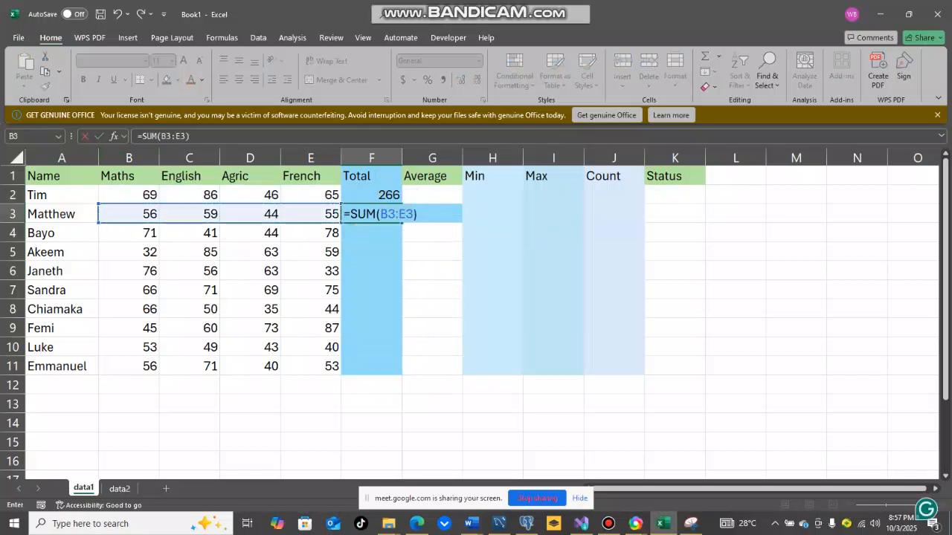
key(Return)
Fill the SUM formula from F3 down through F11 to total the remaining students' scores
click(371, 214)
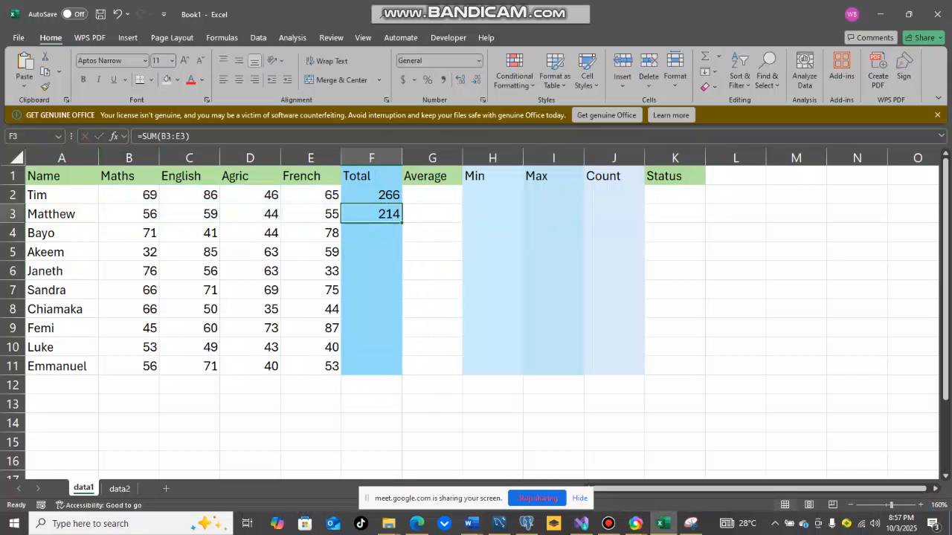
mouse_move(402, 223)
mouse_down()
mouse_move(401, 373)
mouse_move(401, 223)
mouse_up()
double_click(401, 223)
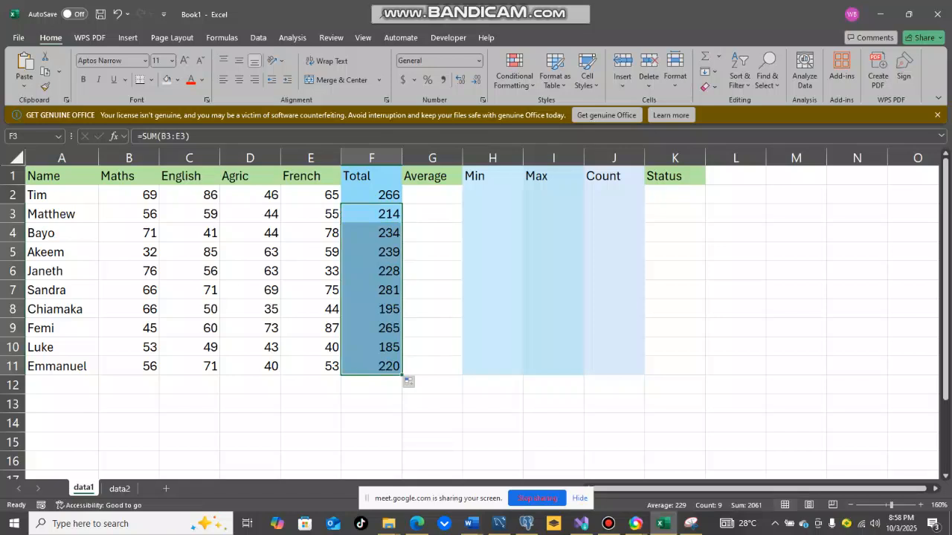
drag(372, 195, 372, 347)
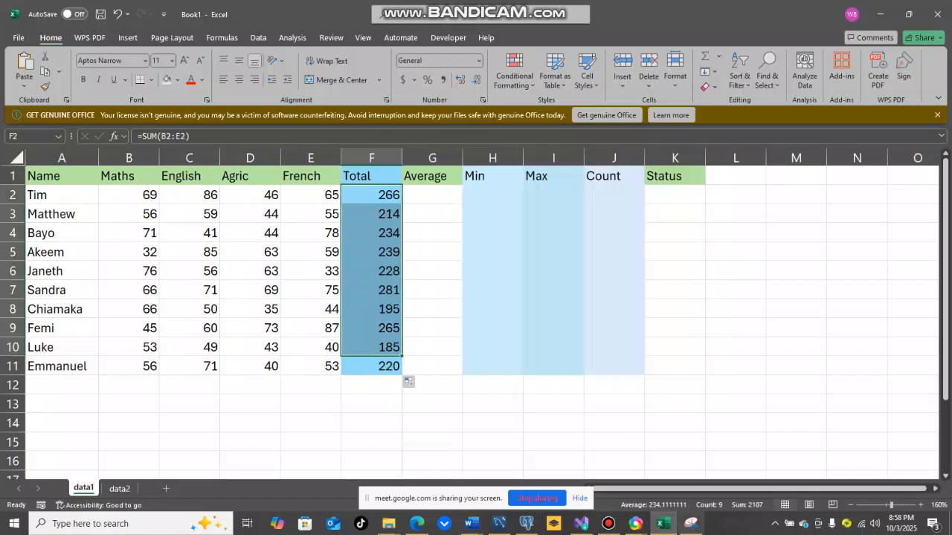
Switch to Snipping Tool, draw a check mark beside Sum in the function list, and return to Excel
click(690, 523)
drag(376, 77, 426, 52)
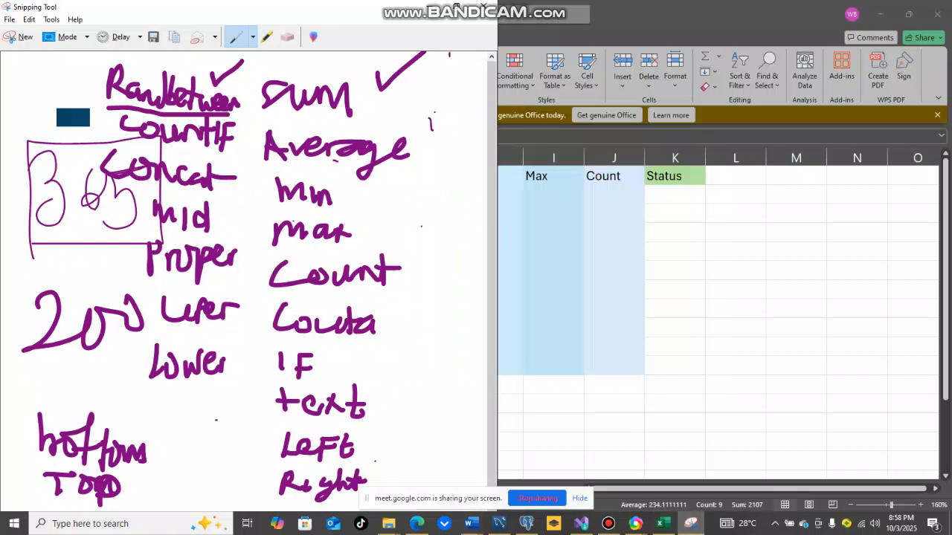
key(alt+Tab)
Switch to Snipping Tool, handwrite the average formula Σfx over Σx beside the function list, and return to cell G2 in Excel
click(432, 195)
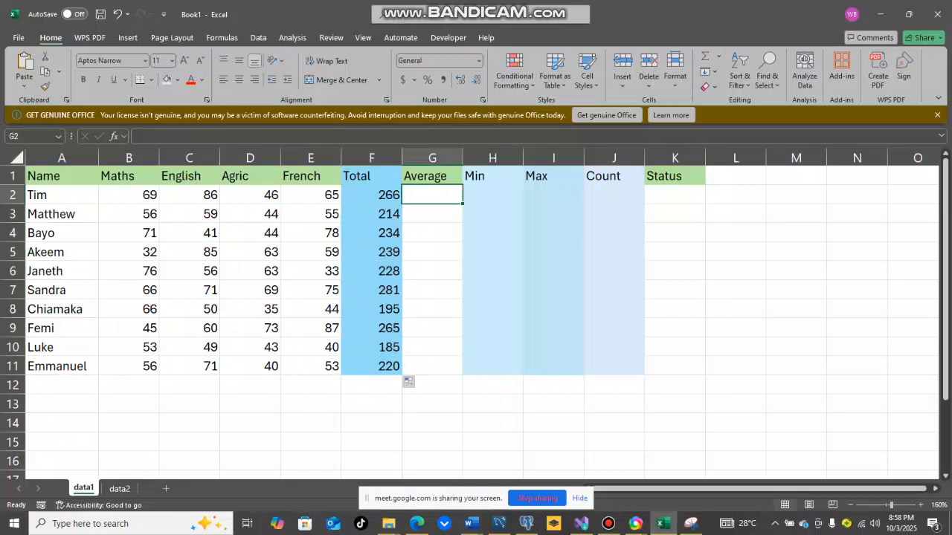
key(alt+Tab)
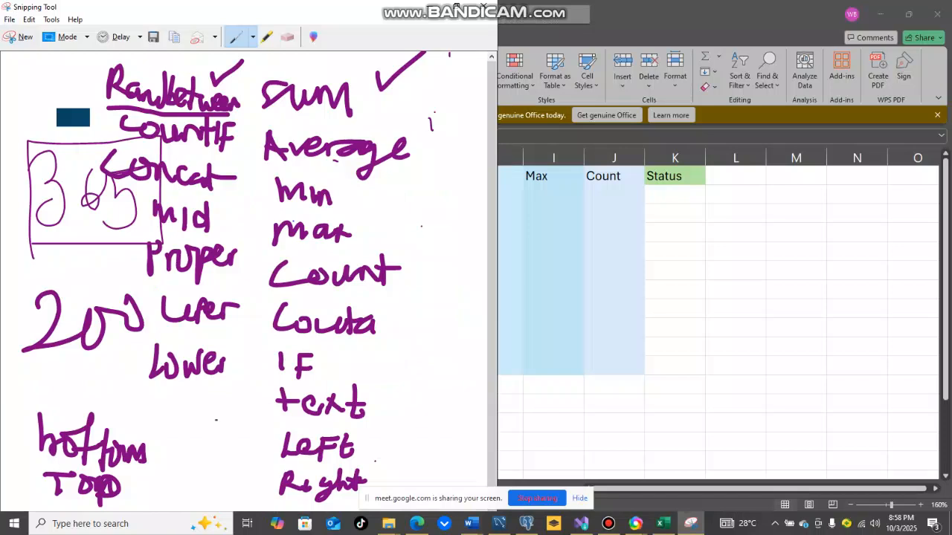
drag(13, 62, 45, 98)
mouse_move(35, 76)
mouse_down()
mouse_move(56, 73)
mouse_move(67, 90)
mouse_move(59, 88)
mouse_up()
mouse_move(5, 109)
mouse_down()
mouse_move(59, 96)
mouse_move(35, 127)
mouse_move(42, 126)
mouse_up()
drag(55, 115, 51, 123)
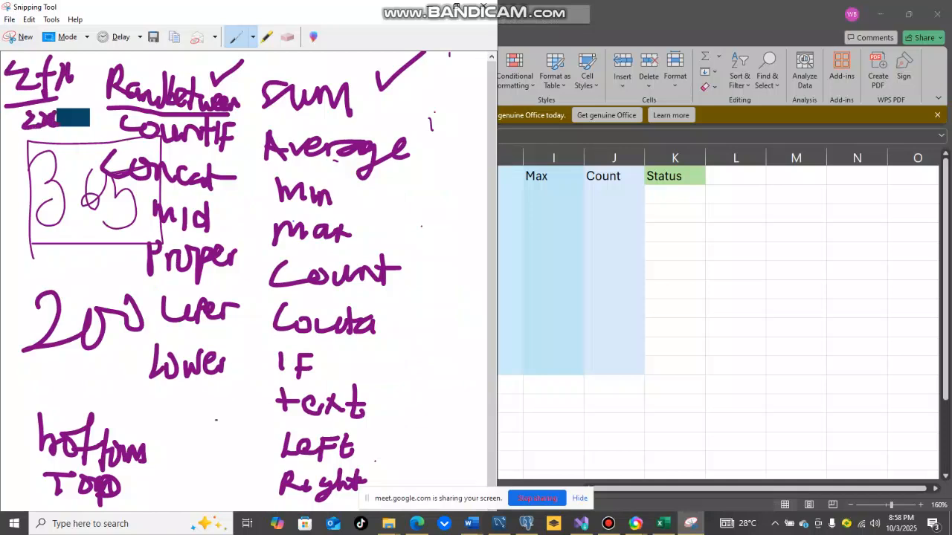
key(alt+Tab)
text(=)
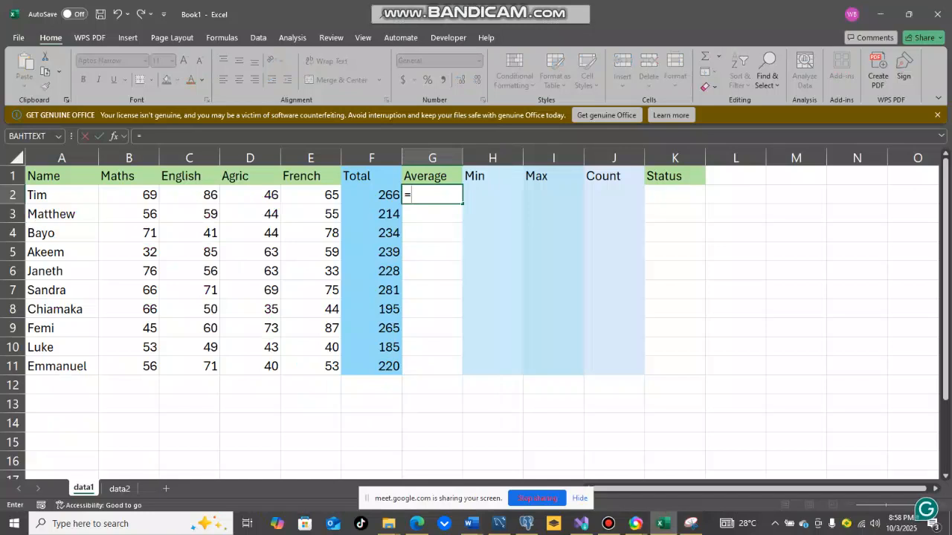
text(ave)
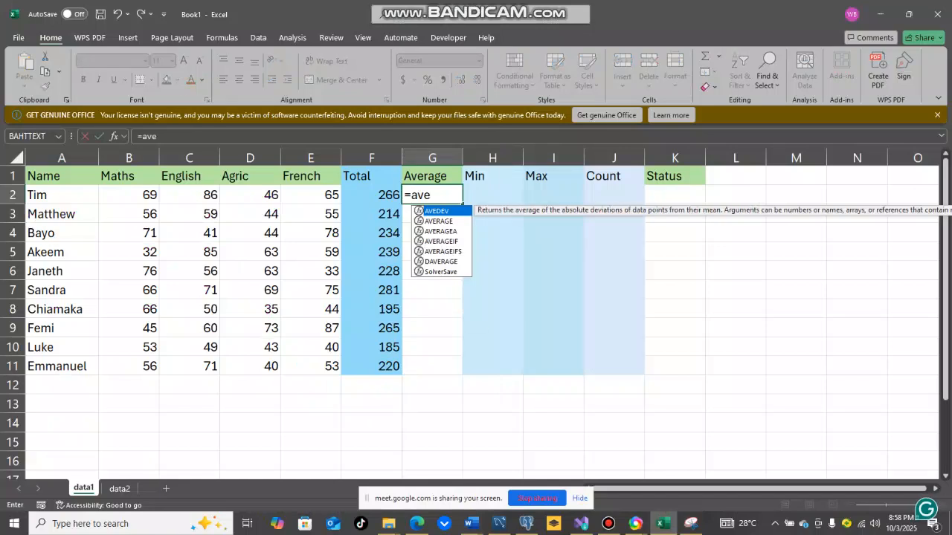
key(BackSpace)
key(BackSpace)
key(BackSpace)
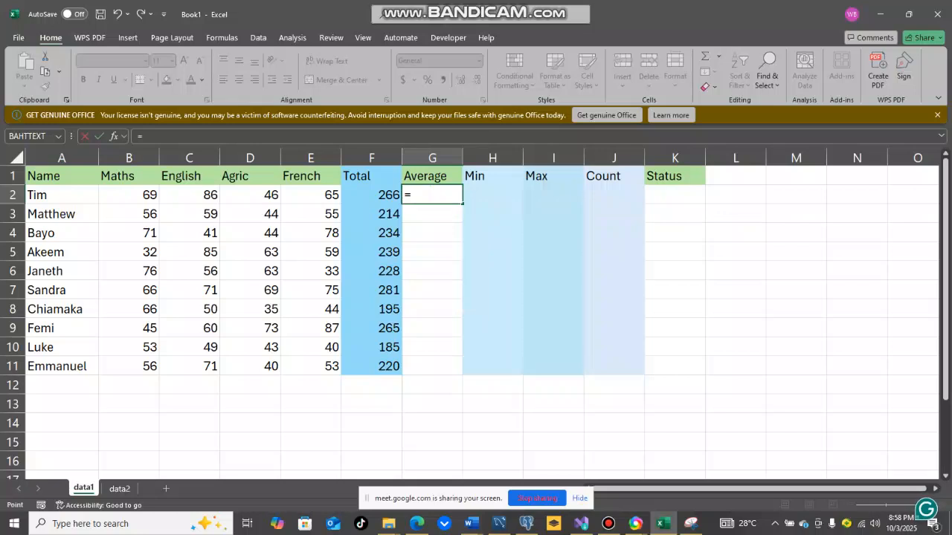
Calculate the first student's average in G2 by dividing the total by four with =F2/4
key(Left)
text(/)
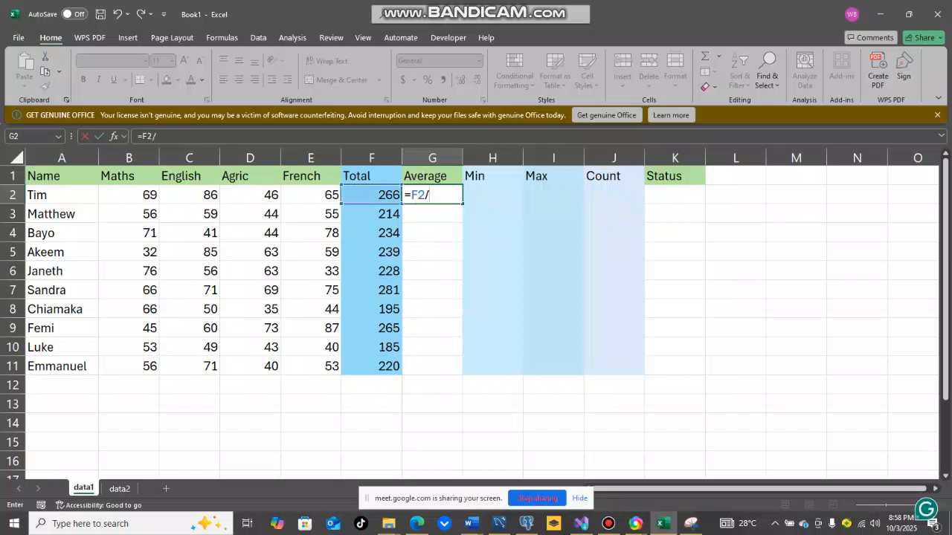
text(4)
key(Return)
Fill the division formula from G2 down through G11, and clear the whole filled range
click(432, 195)
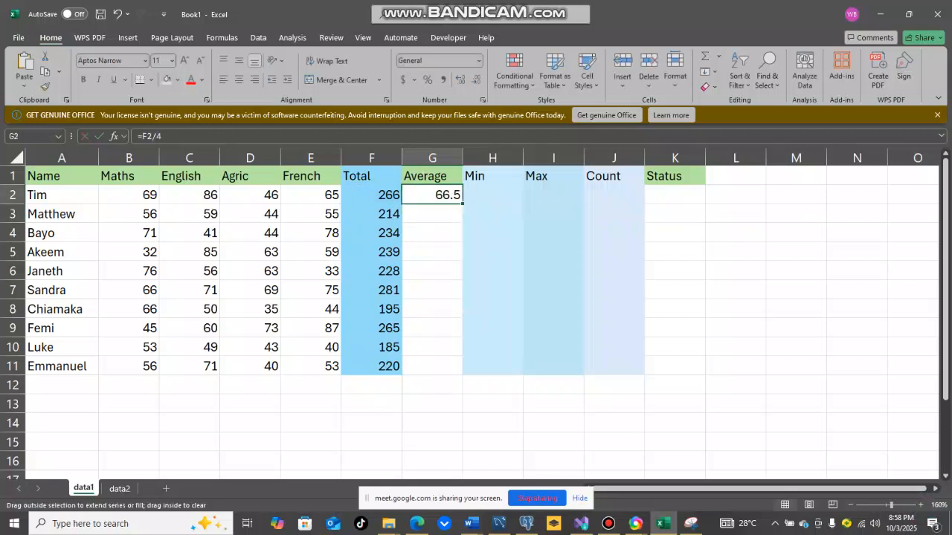
double_click(462, 204)
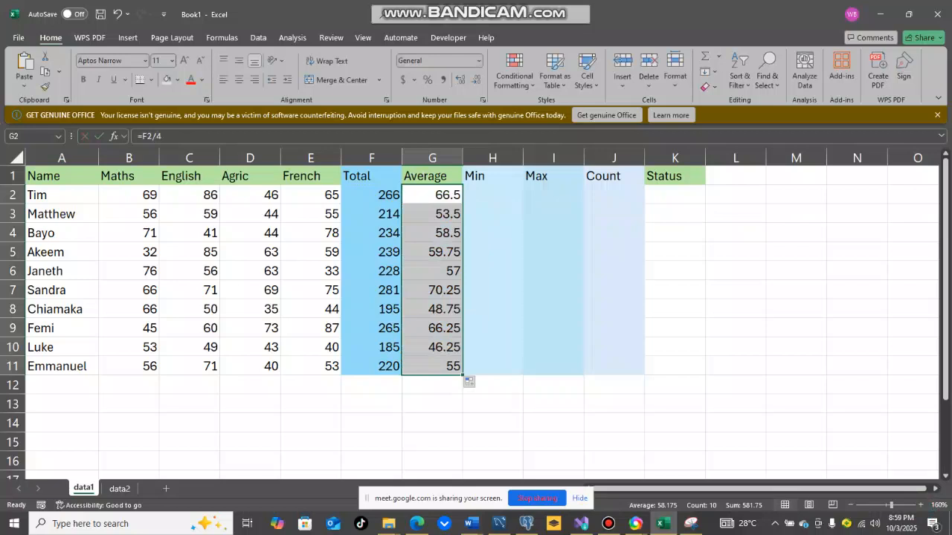
key(Delete)
Average the first student's four subject scores in G2 with =AVERAGE(B2:E2) and fill the formula down through G11
click(432, 195)
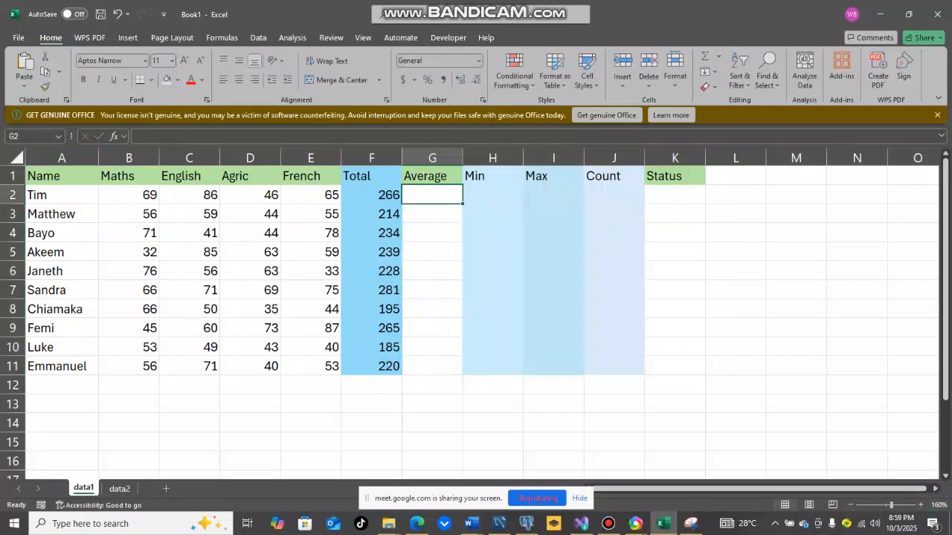
text(=ave)
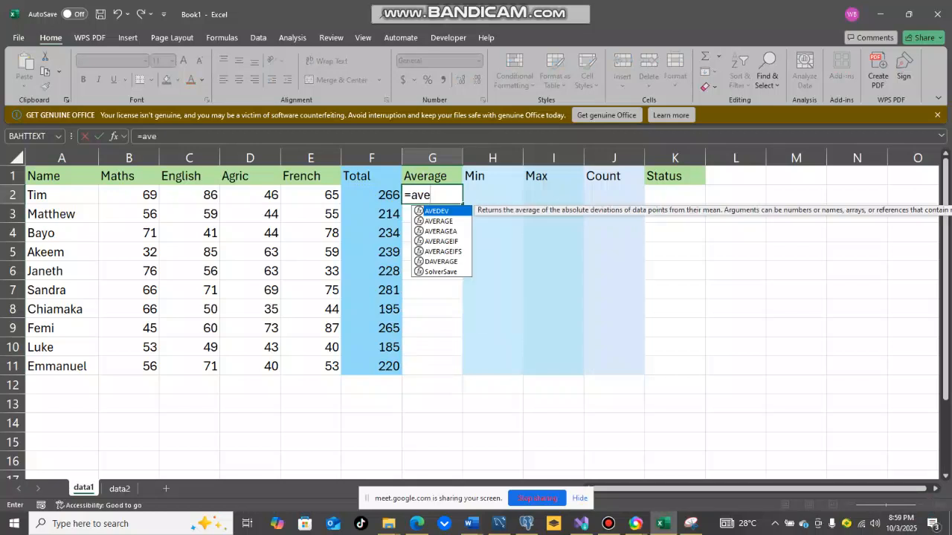
key(Down)
key(Tab)
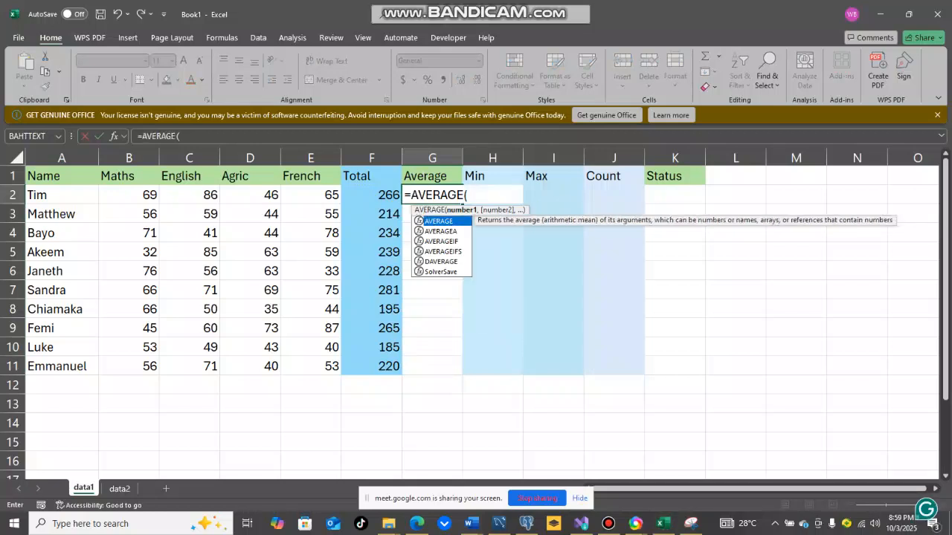
drag(130, 195, 339, 198)
key(Return)
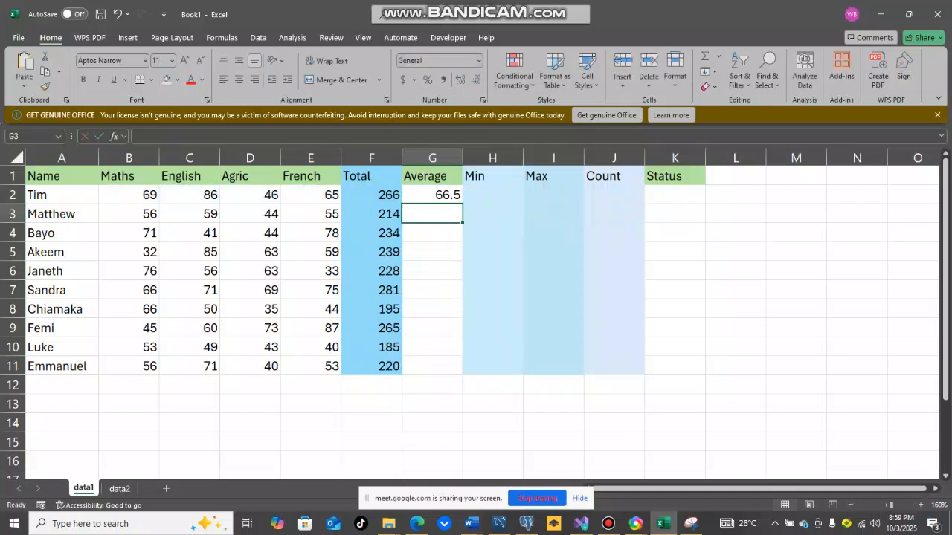
click(432, 194)
double_click(462, 204)
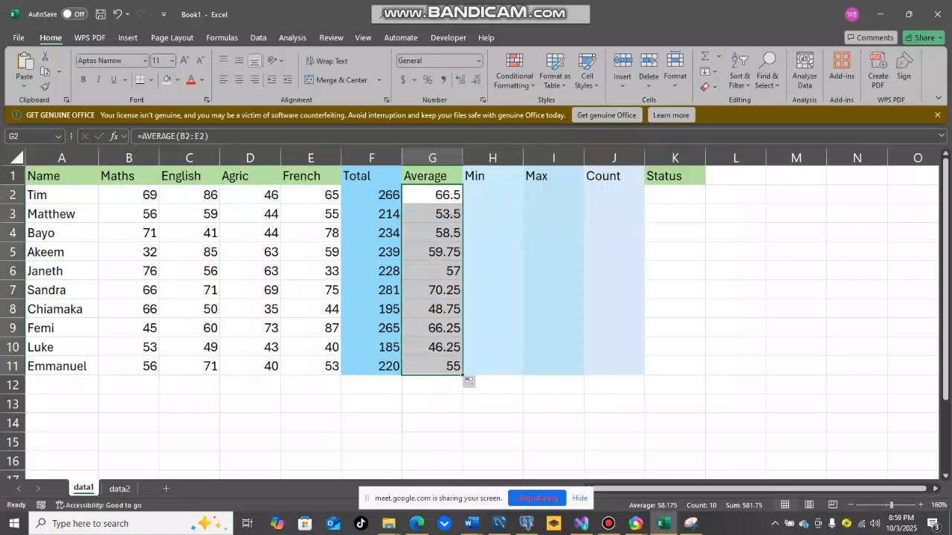
Find the first student's lowest subject score in H2 with =MIN(B2:E2)
click(492, 195)
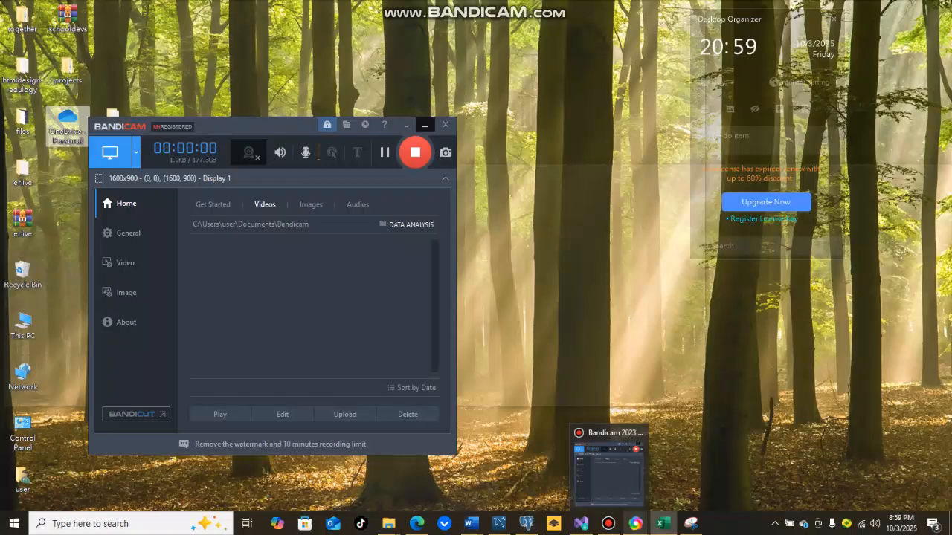
mouse_move(635, 524)
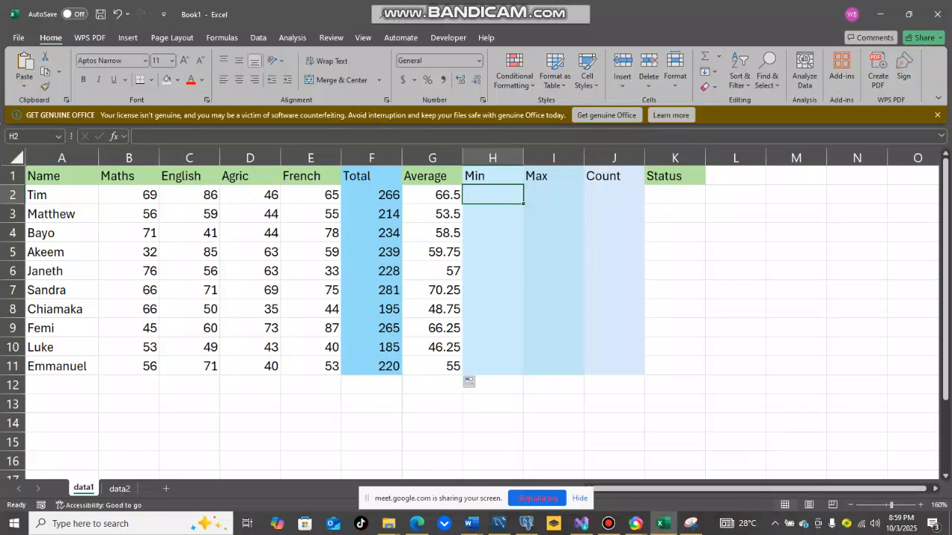
drag(128, 195, 327, 195)
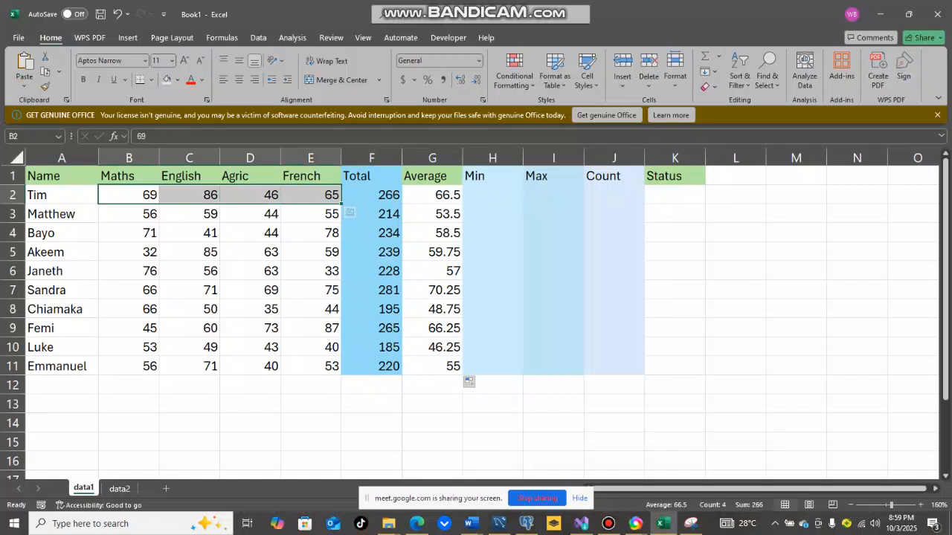
click(492, 194)
text(=min)
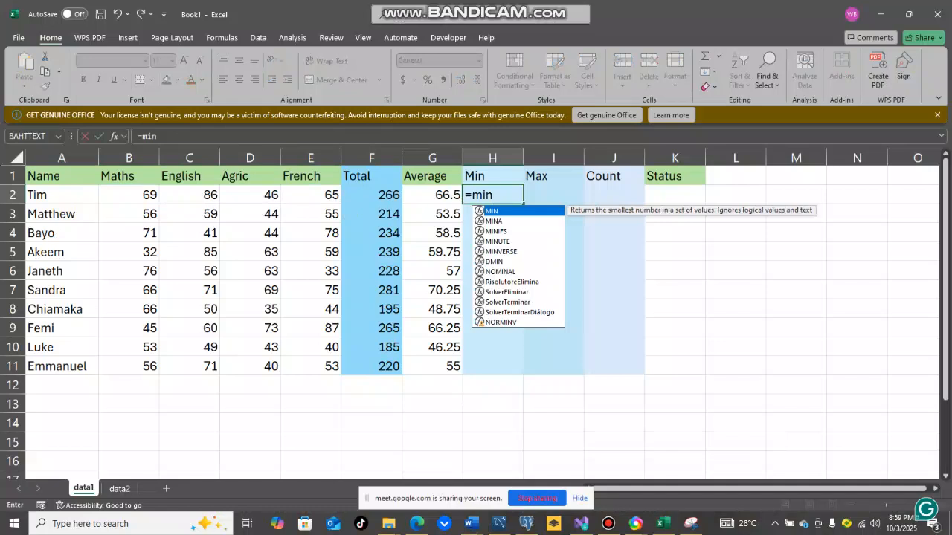
key(Tab)
drag(126, 195, 334, 197)
key(Return)
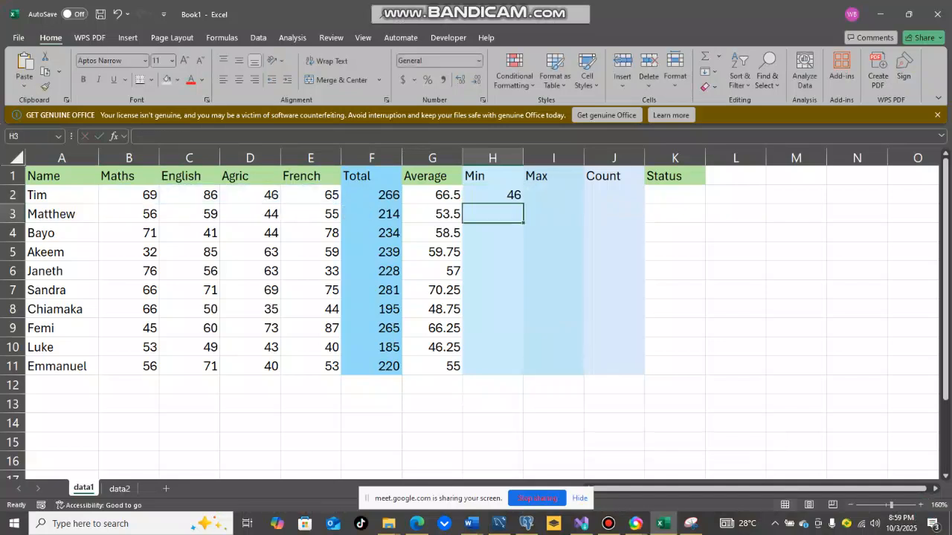
Compare the minimum with the Agric score in D2, and fill the MIN formula from H2 down through H11
click(492, 195)
click(249, 195)
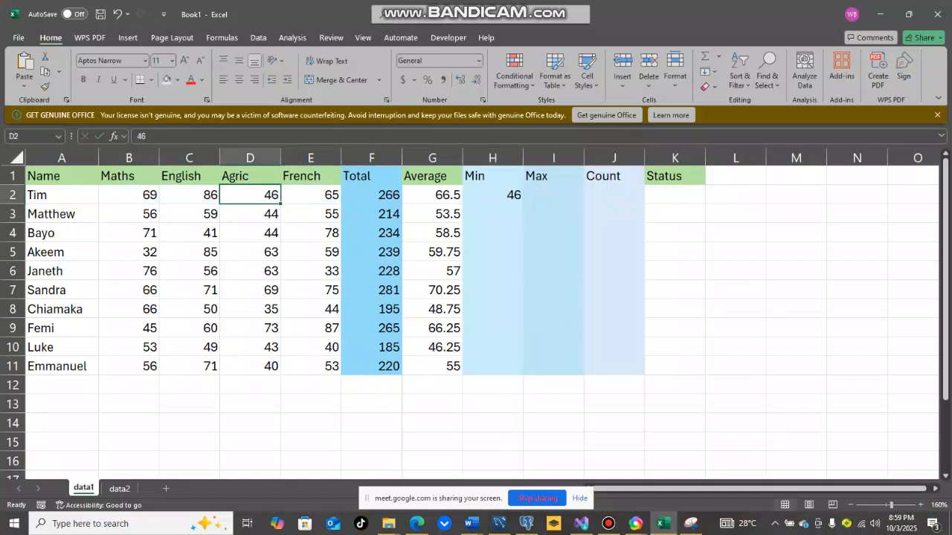
click(553, 195)
click(492, 195)
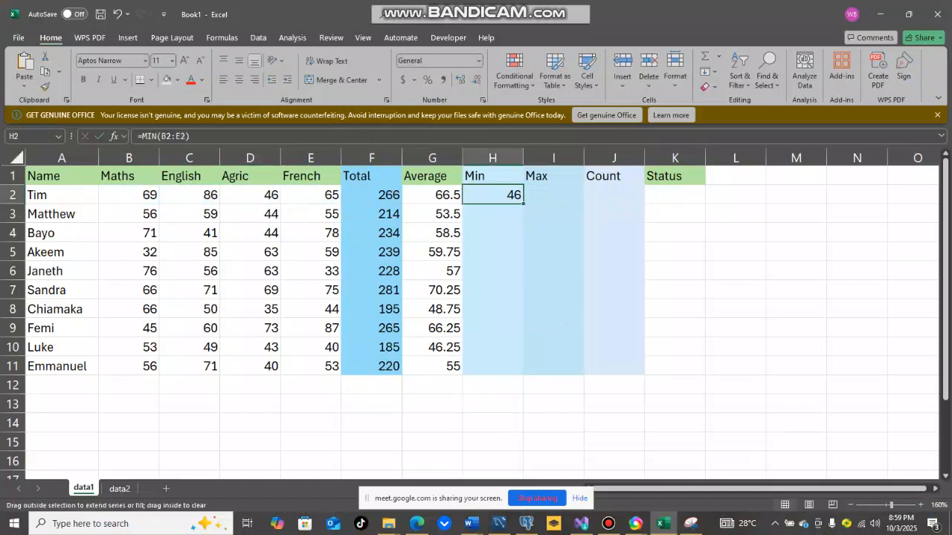
double_click(524, 203)
Find the first student's highest subject score in I2 with =MAX(B2:E2)
click(553, 195)
text(=)
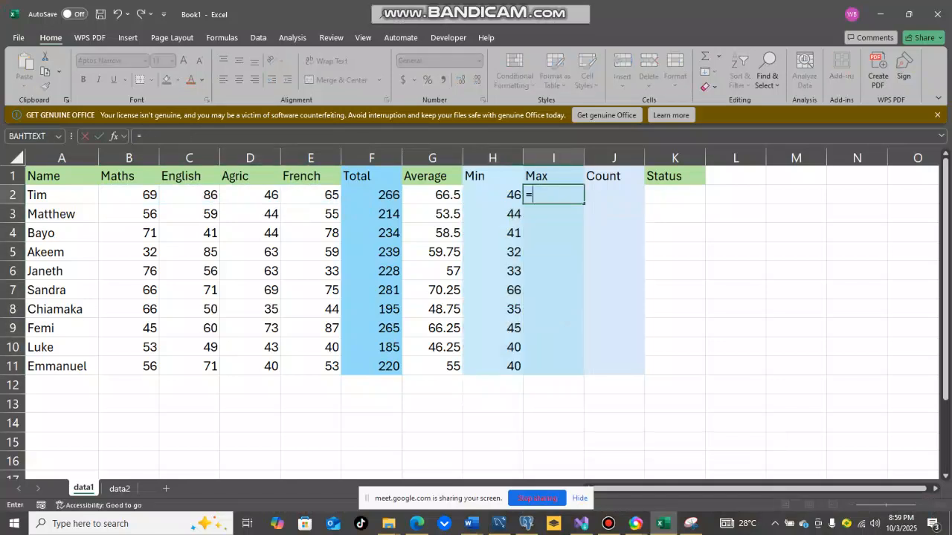
text(max)
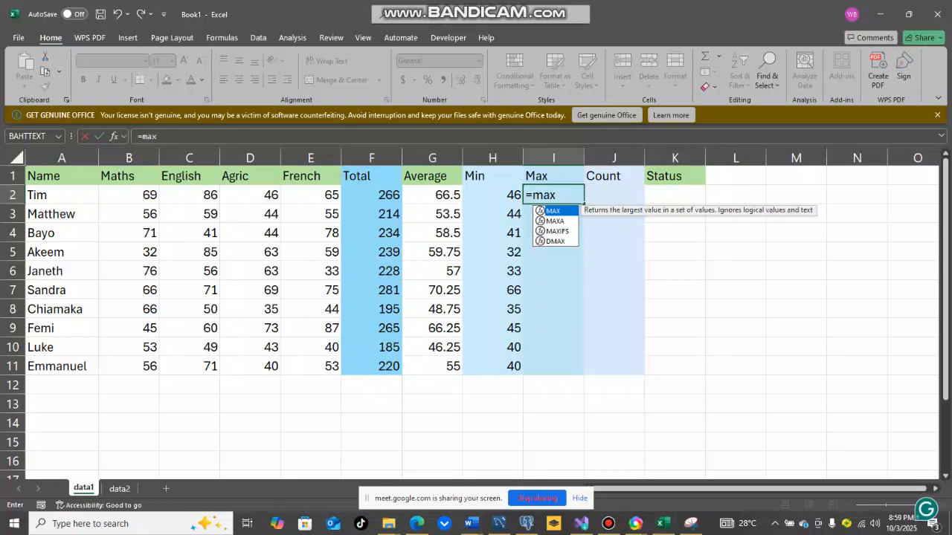
key(Tab)
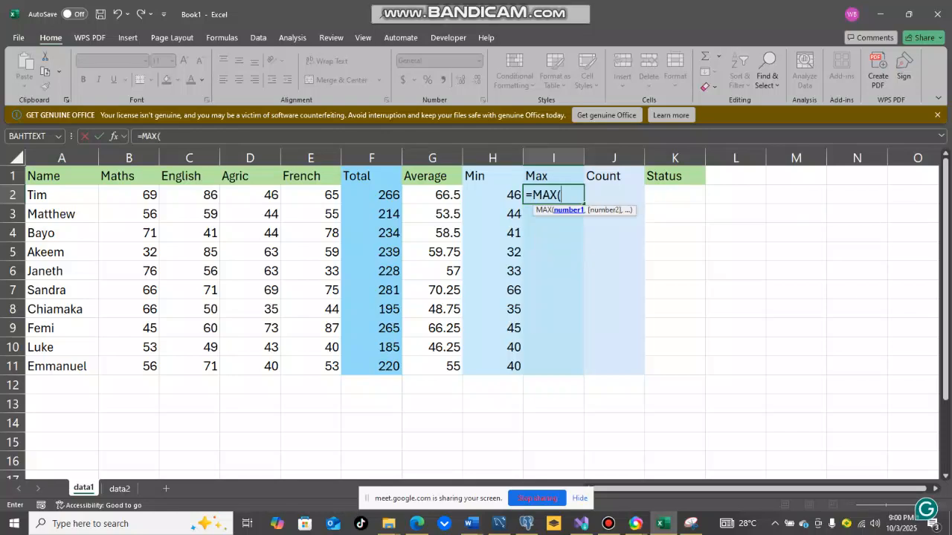
drag(129, 194, 311, 195)
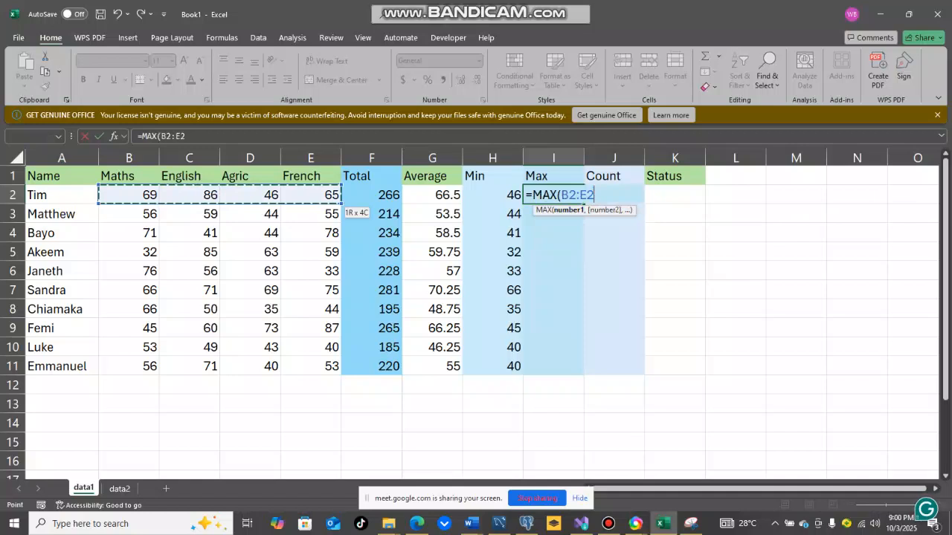
text())
key(Return)
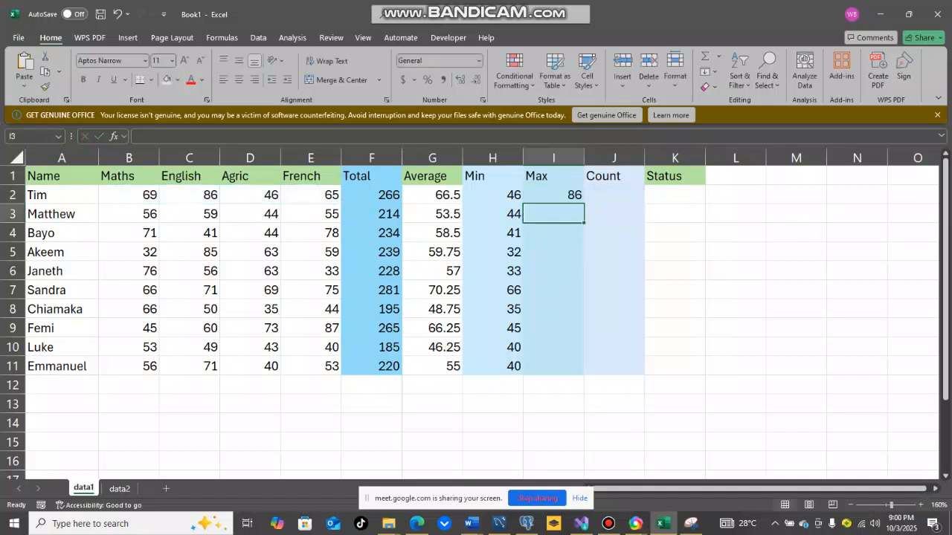
Fill the MAX formula from I2 down through I11 for the remaining students
click(553, 195)
click(613, 195)
click(553, 195)
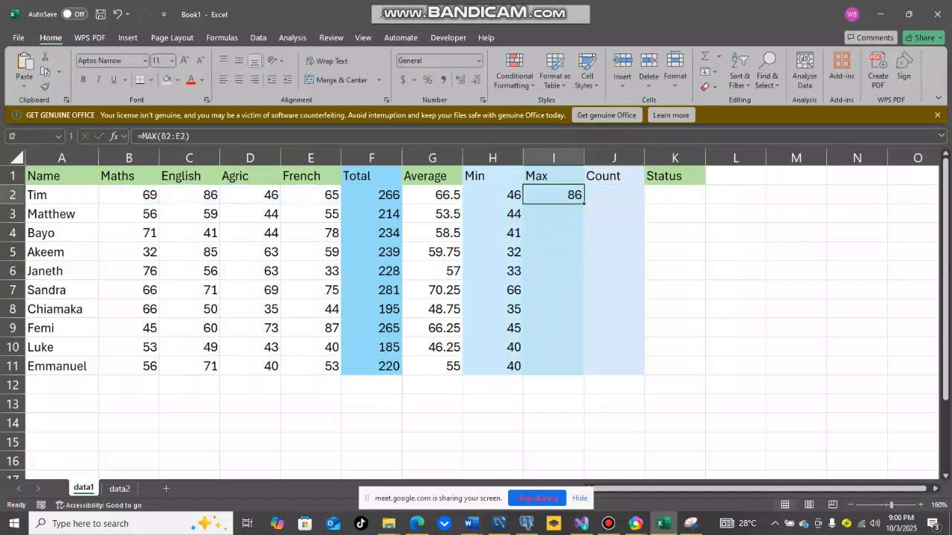
double_click(584, 204)
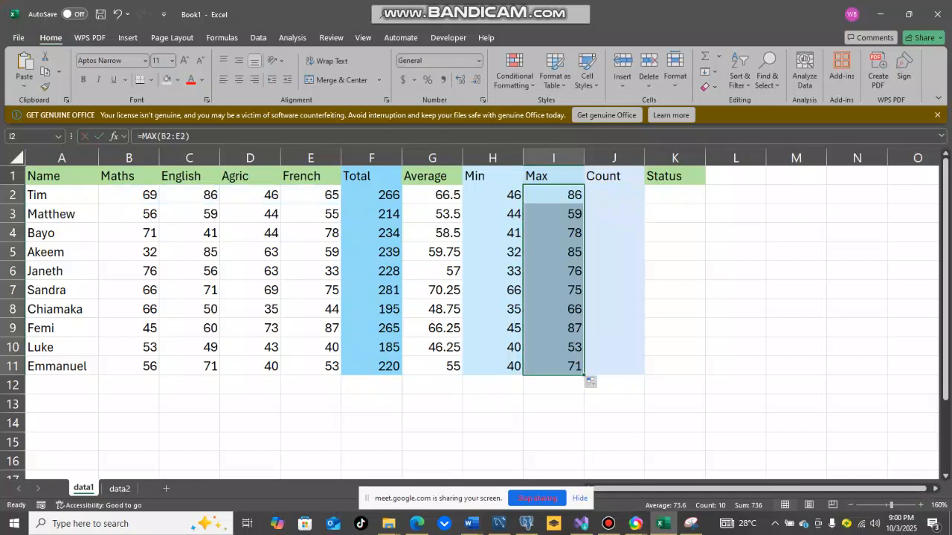
Clear the Agric score in D4 and the French score in E8
click(613, 195)
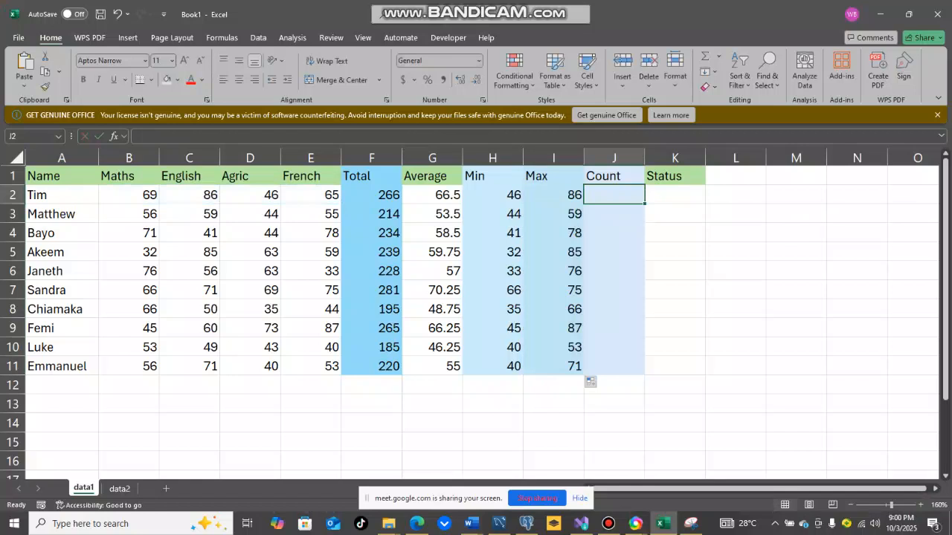
click(189, 233)
click(250, 233)
key(Delete)
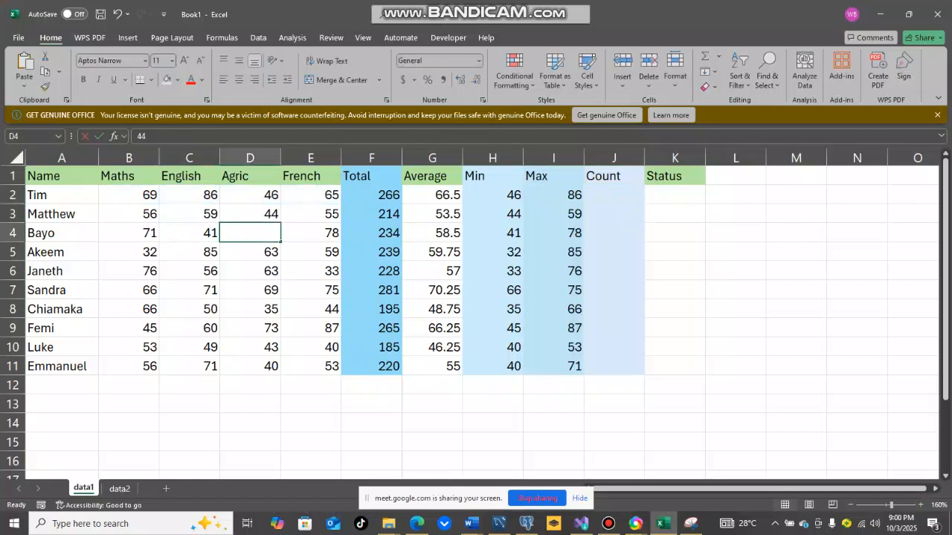
click(250, 366)
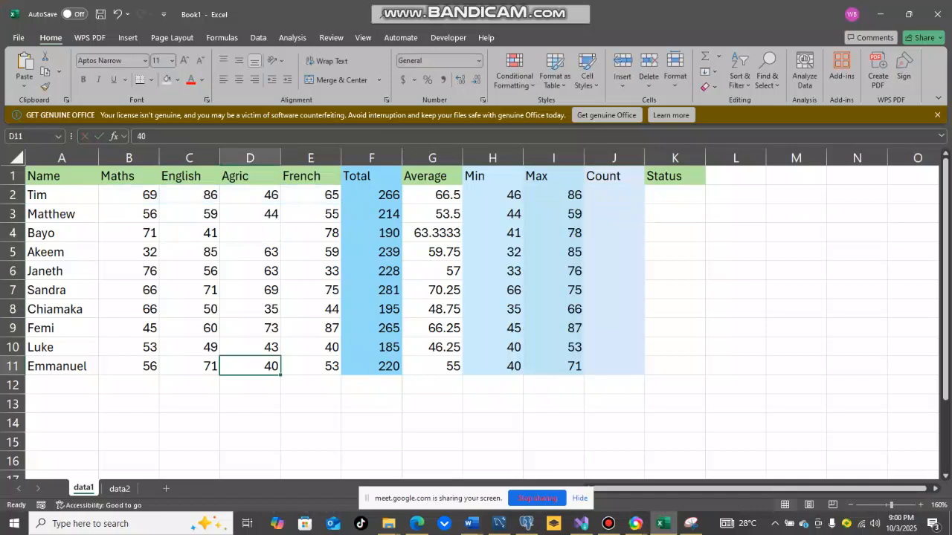
click(310, 308)
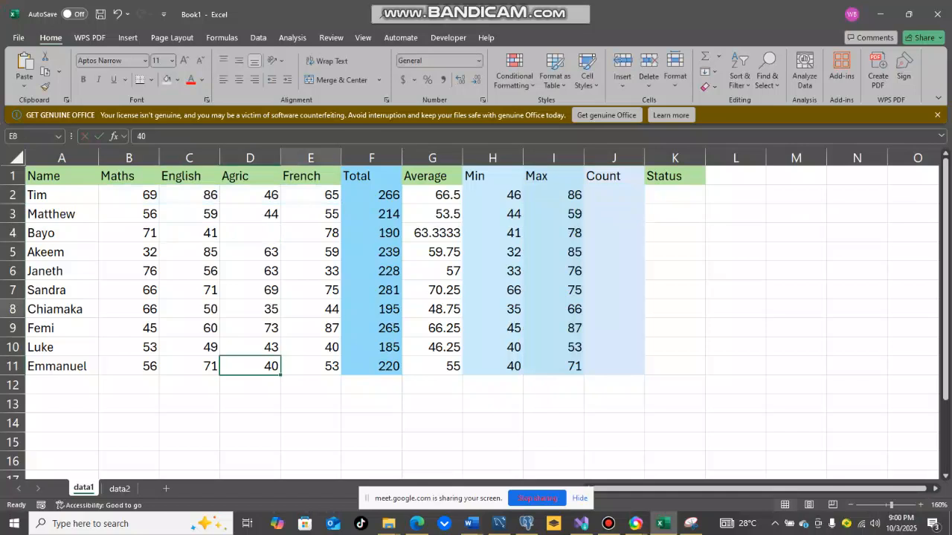
key(BackSpace)
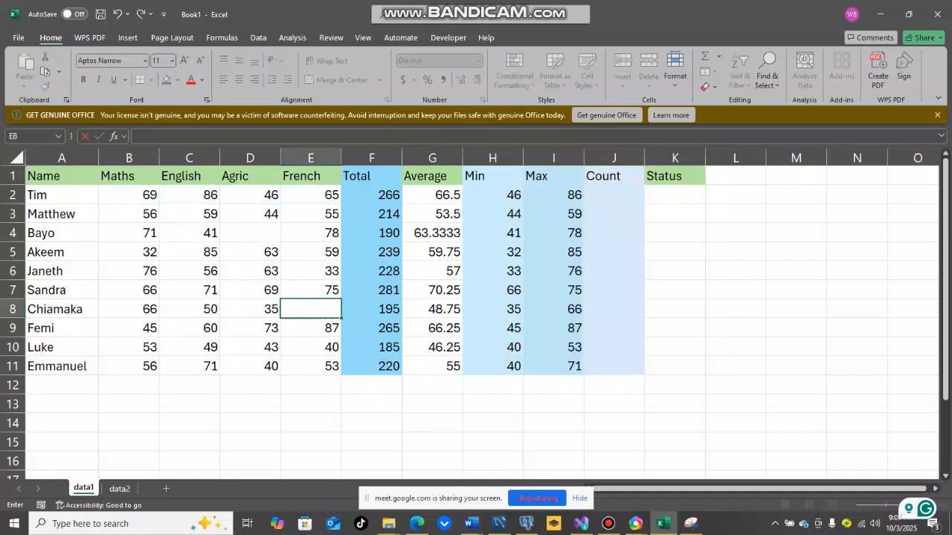
Clear the Agric and French scores in row 10, cells D10 and E10
click(249, 347)
key(BackSpace)
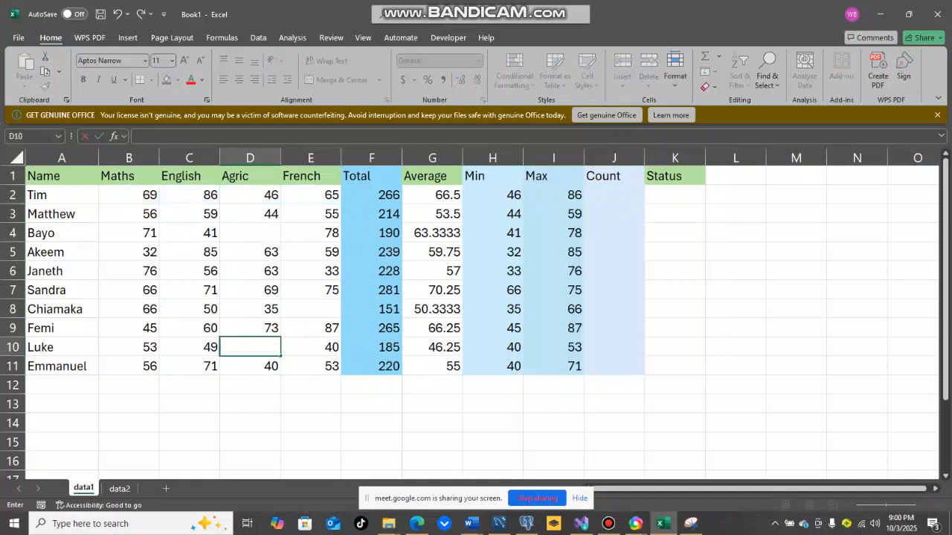
key(Tab)
key(BackSpace)
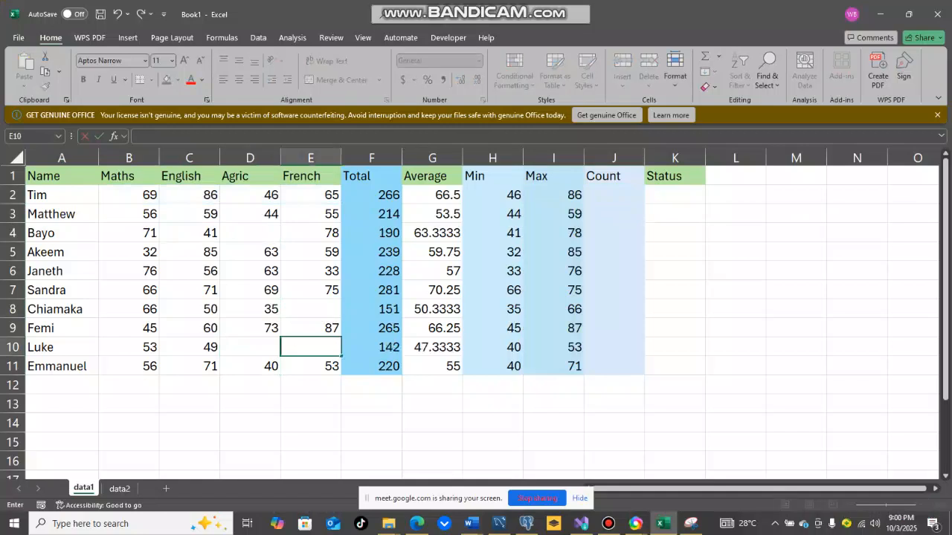
click(432, 422)
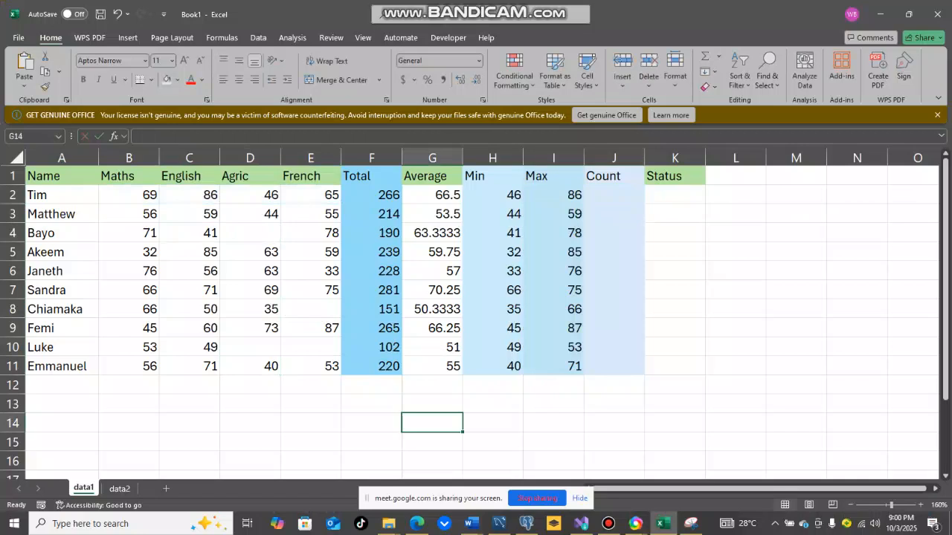
Rename the Count header in J1 to Subject Count, and widen column J to fit the full header
drag(614, 195, 613, 366)
double_click(615, 176)
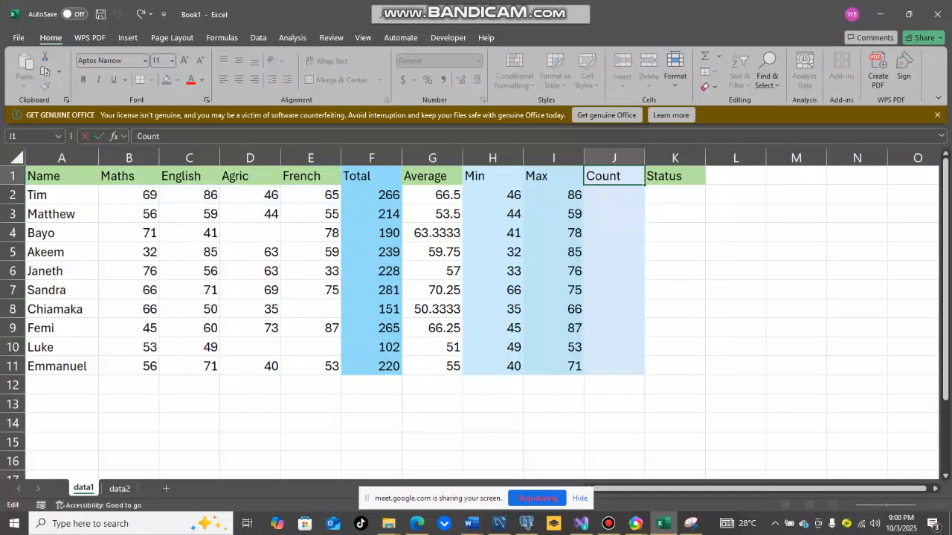
text(Subject)
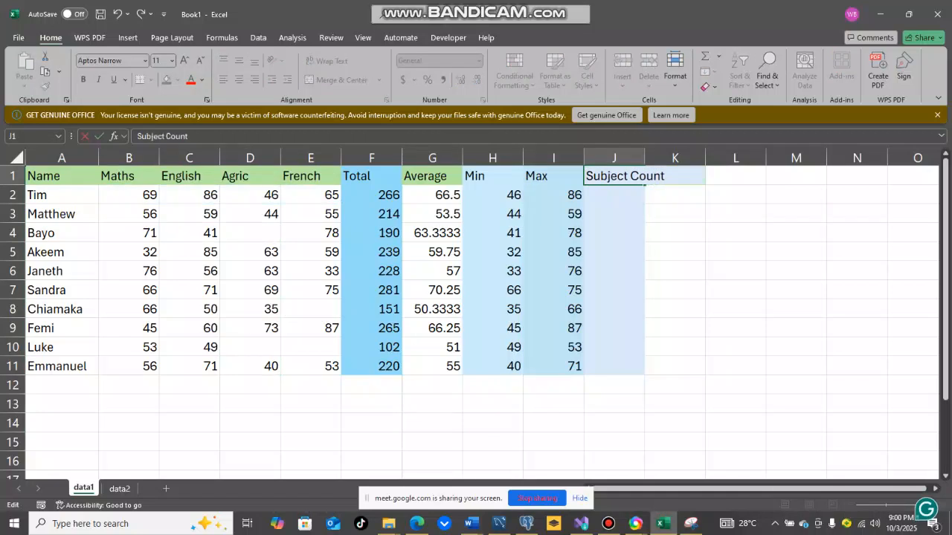
click(674, 214)
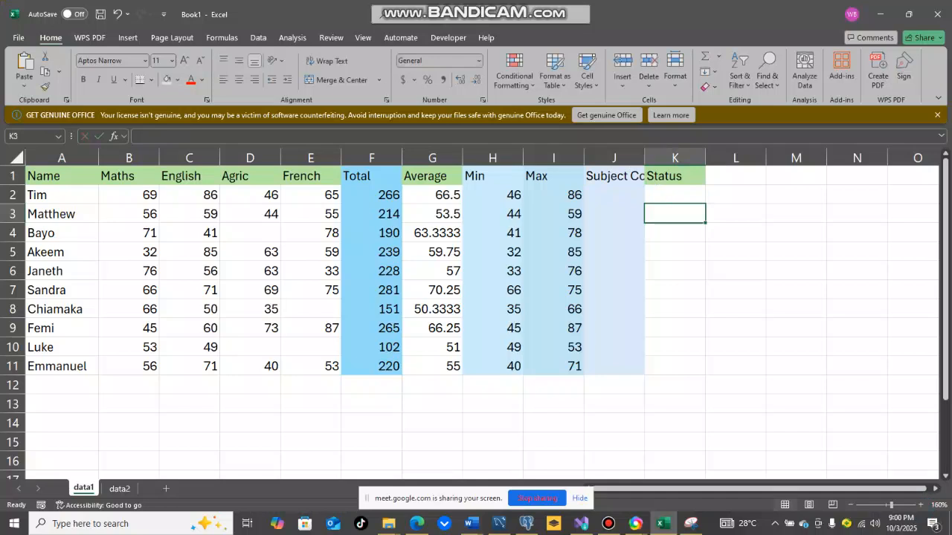
drag(644, 158, 678, 157)
Count the first student's subject scores in J2 with =COUNT(B2:E2), and fill the formula down through J11
drag(631, 176, 630, 365)
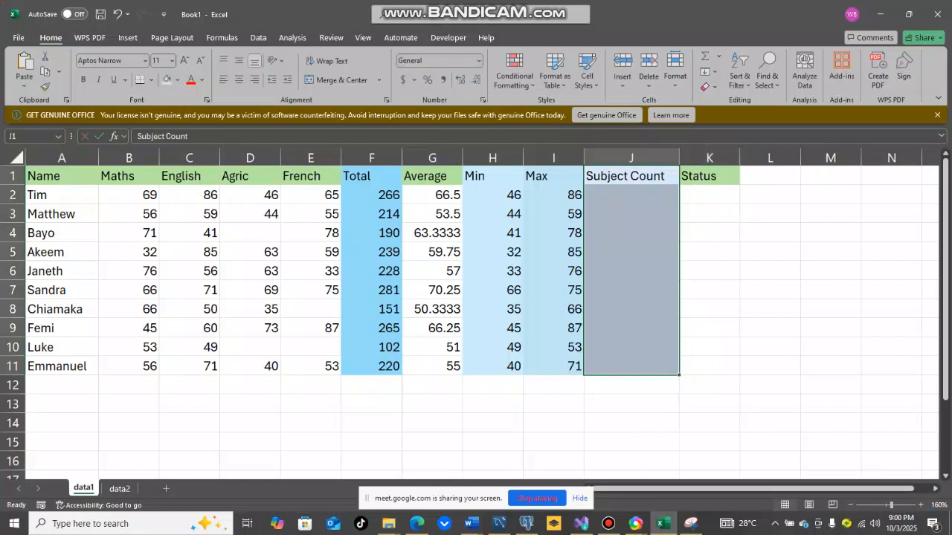
key(Return)
text(=count)
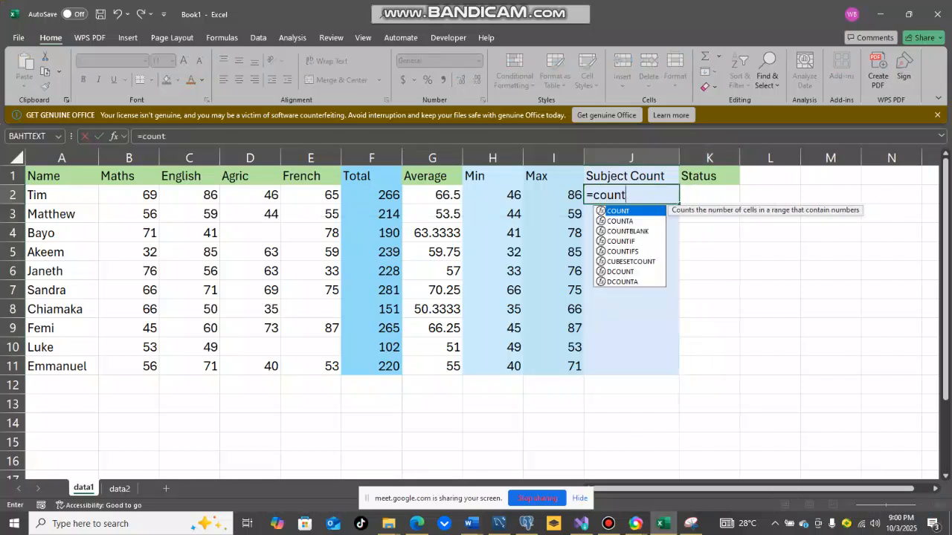
key(Tab)
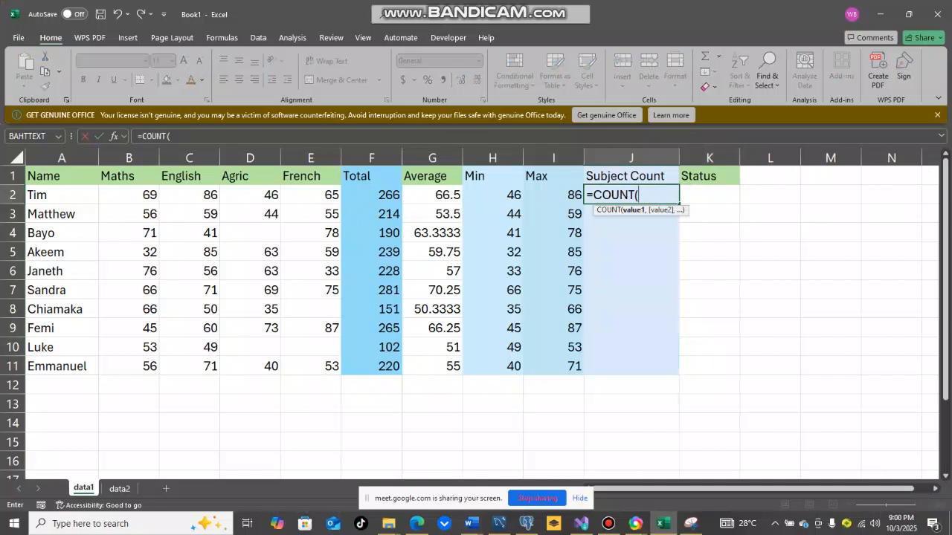
drag(128, 195, 335, 197)
key(Return)
click(630, 195)
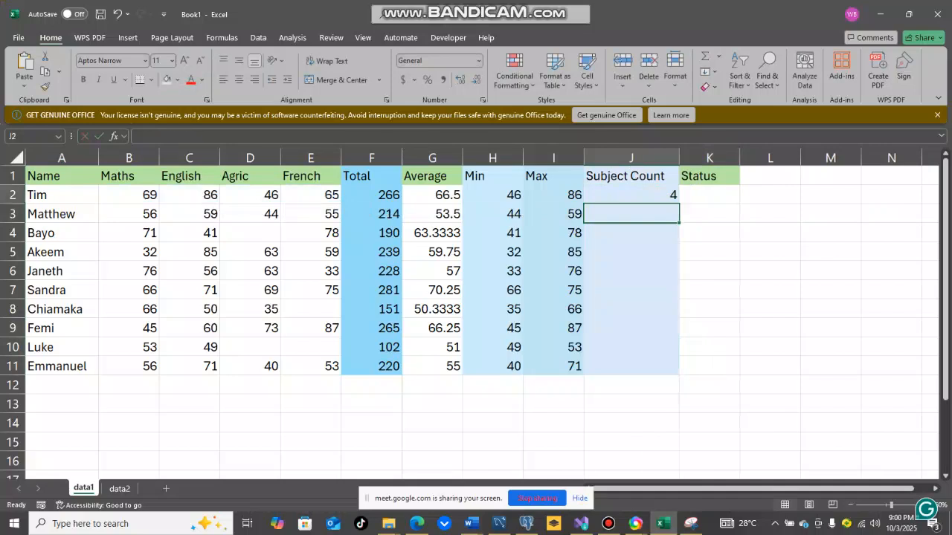
double_click(678, 203)
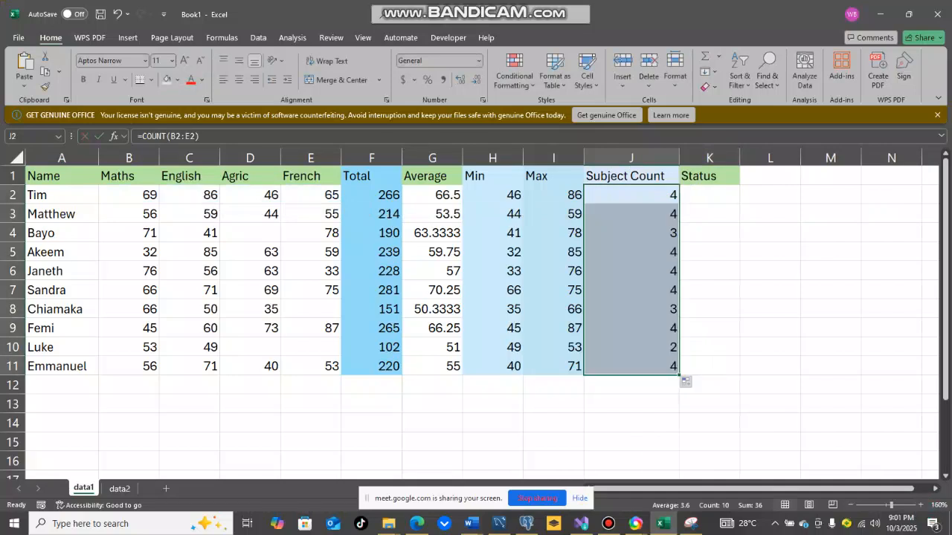
Compare the subject count in J10 with the scores in row 10, and review the counts in J2:J11, including J4
click(630, 348)
click(129, 347)
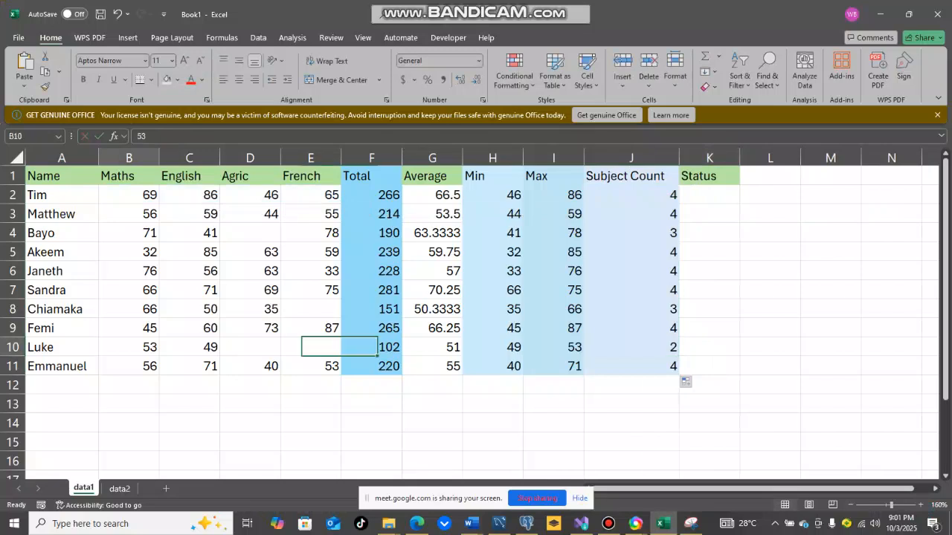
click(189, 347)
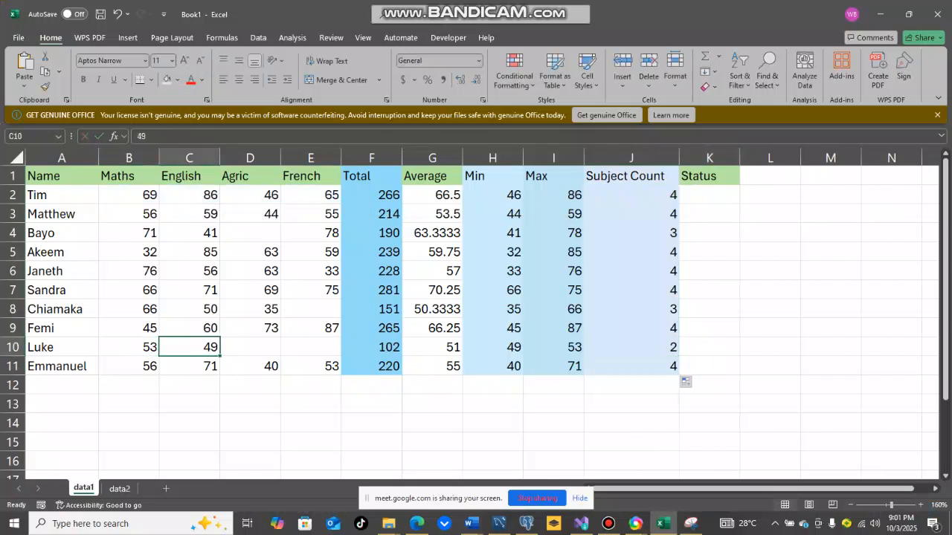
click(631, 233)
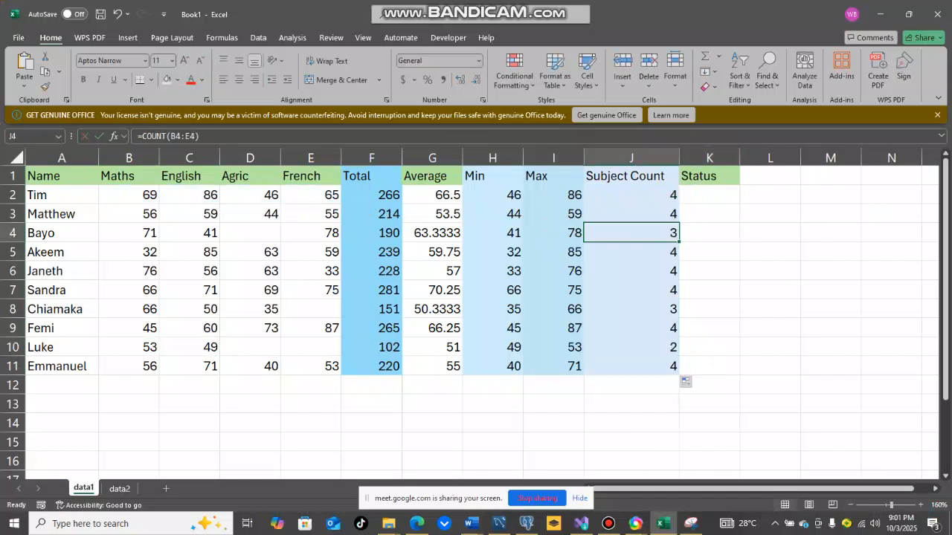
drag(631, 194, 631, 366)
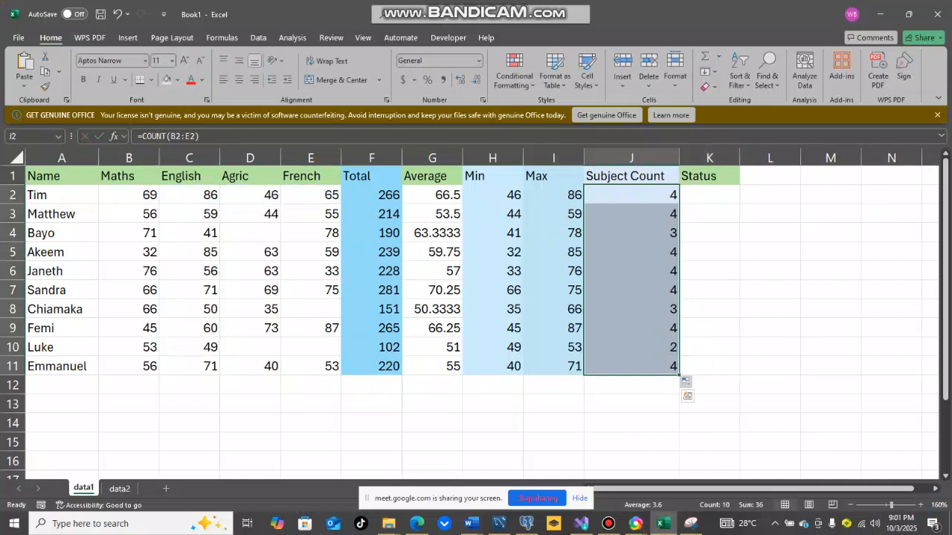
Switch to the Google Meet call window in the browser
mouse_move(417, 523)
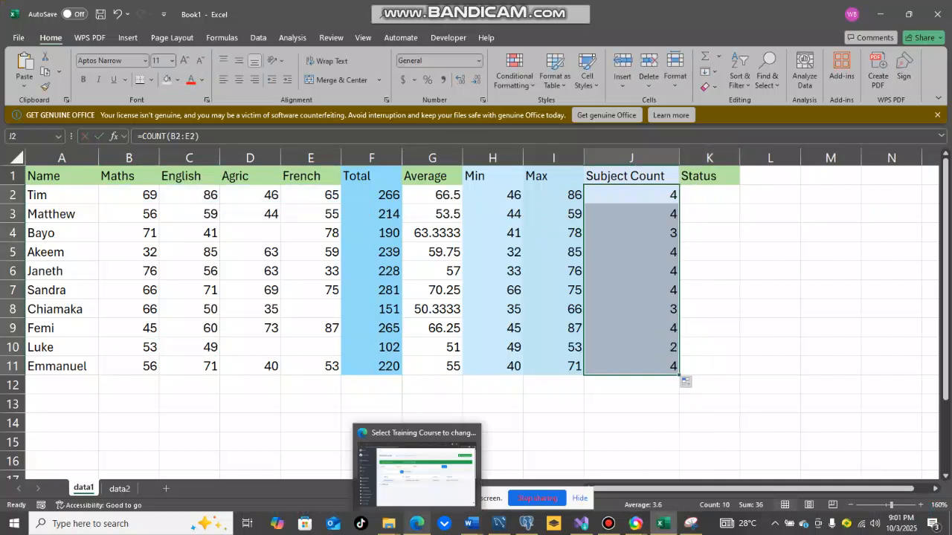
mouse_move(635, 523)
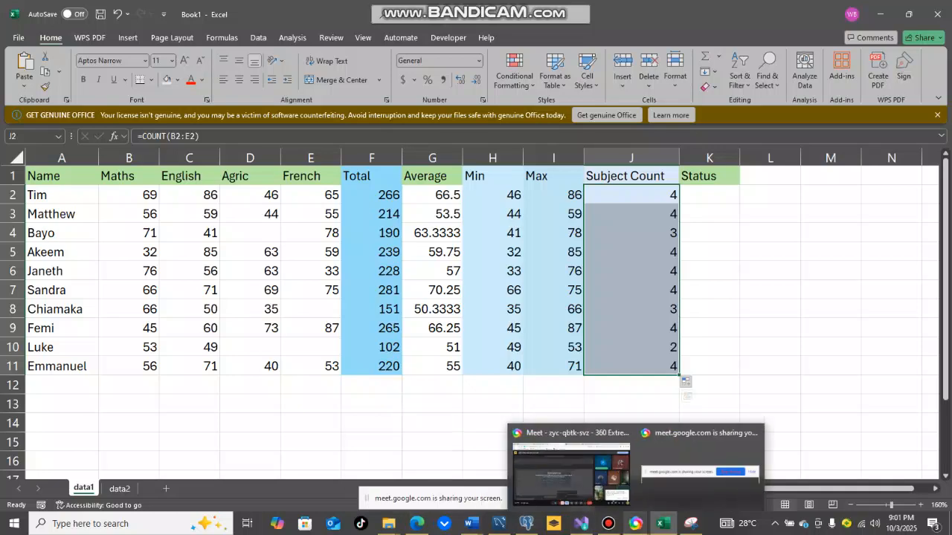
mouse_move(570, 465)
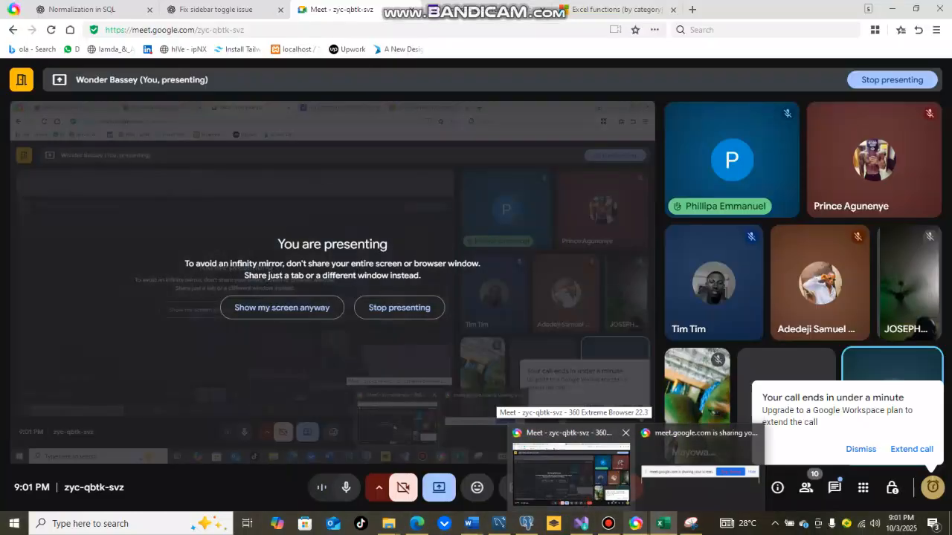
click(569, 476)
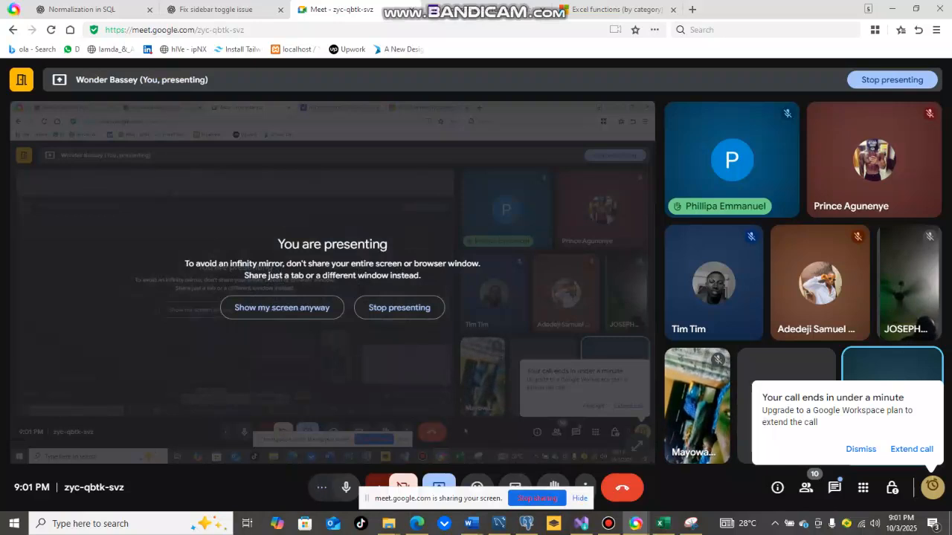
Switch to the Snipping Tool and draw check marks beside Average, Min, Max and Count in the handwritten function list
click(691, 524)
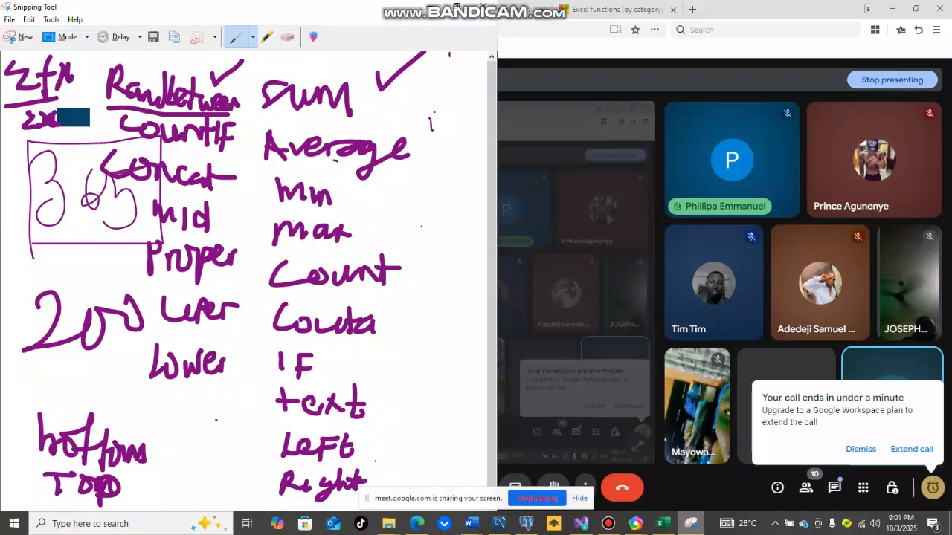
mouse_move(409, 128)
mouse_down()
mouse_move(429, 131)
mouse_move(463, 88)
mouse_up()
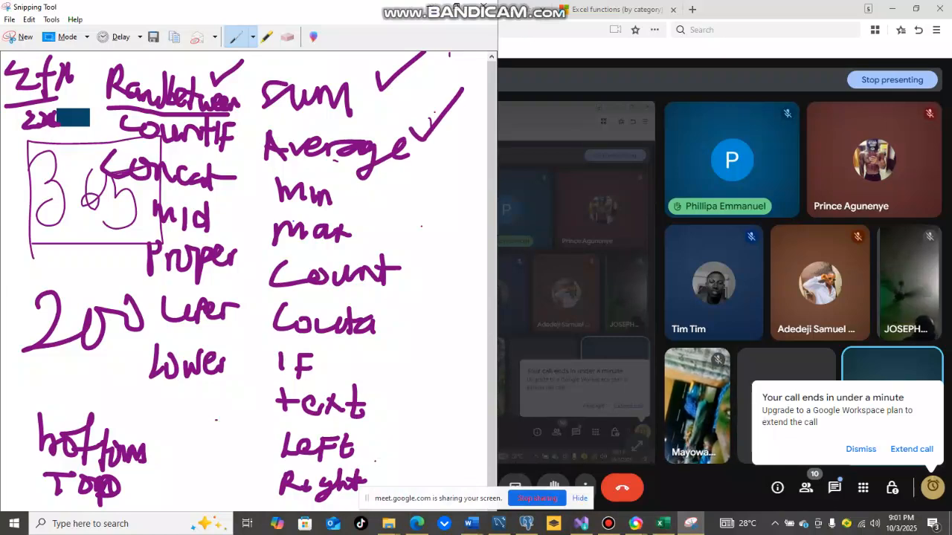
drag(362, 186, 436, 157)
mouse_move(372, 226)
mouse_down()
mouse_move(379, 239)
mouse_move(449, 201)
mouse_up()
drag(407, 256, 456, 248)
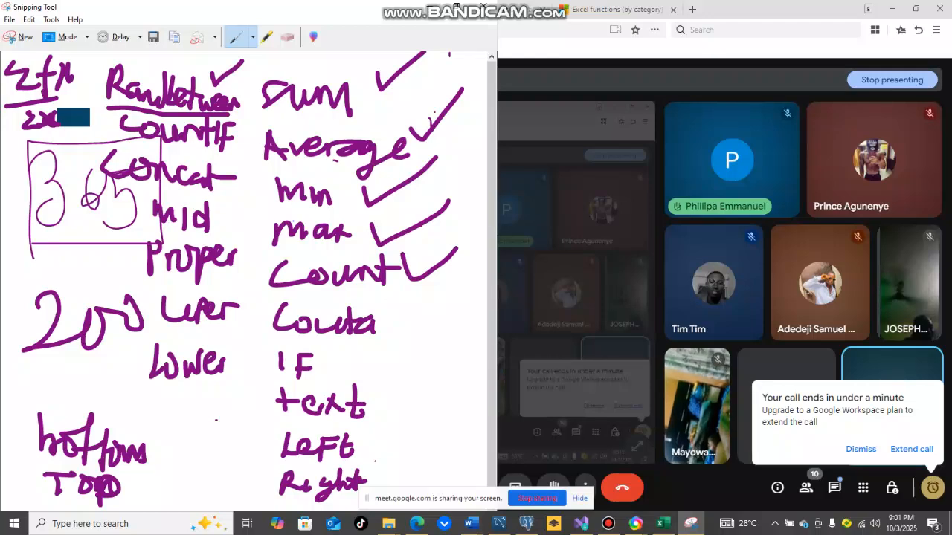
Dismiss the call time-limit notice in Google Meet, and switch to the Bandicam recorder window
click(860, 449)
mouse_move(609, 523)
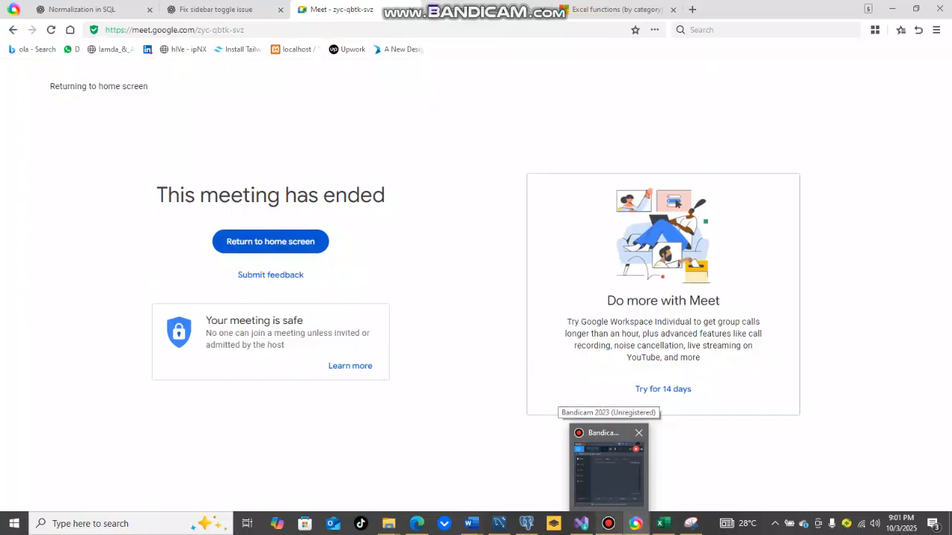
click(608, 523)
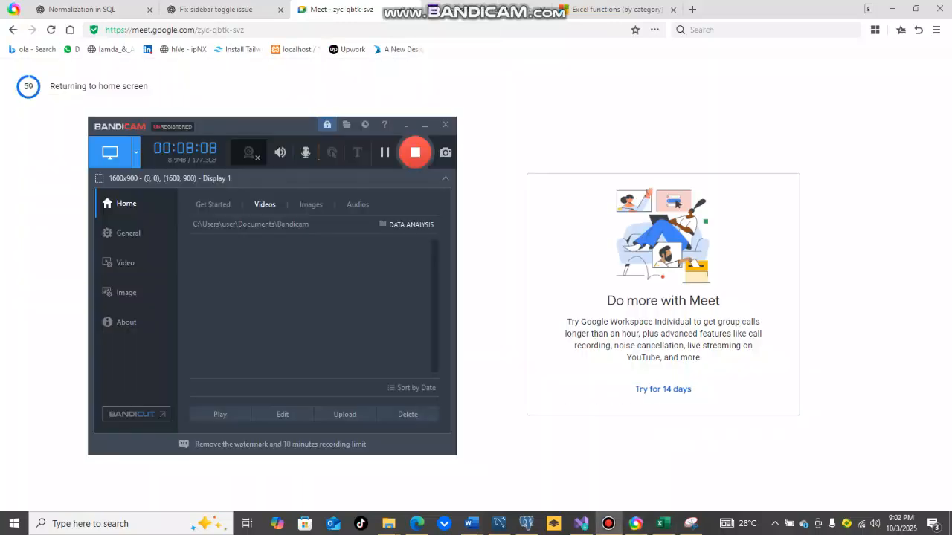